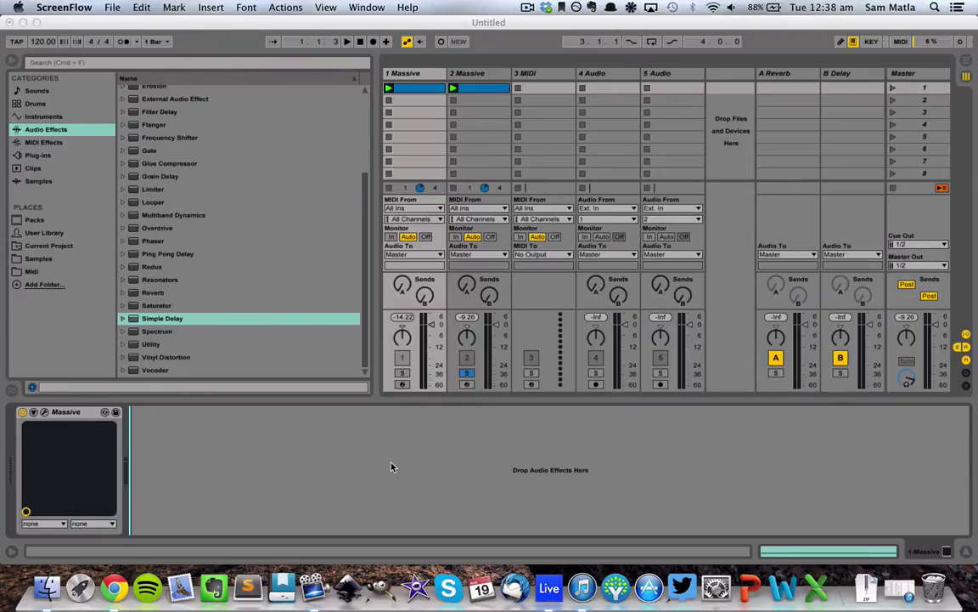
Solo and play back the first Massive track, and solo the second Massive track
left_click(466, 375)
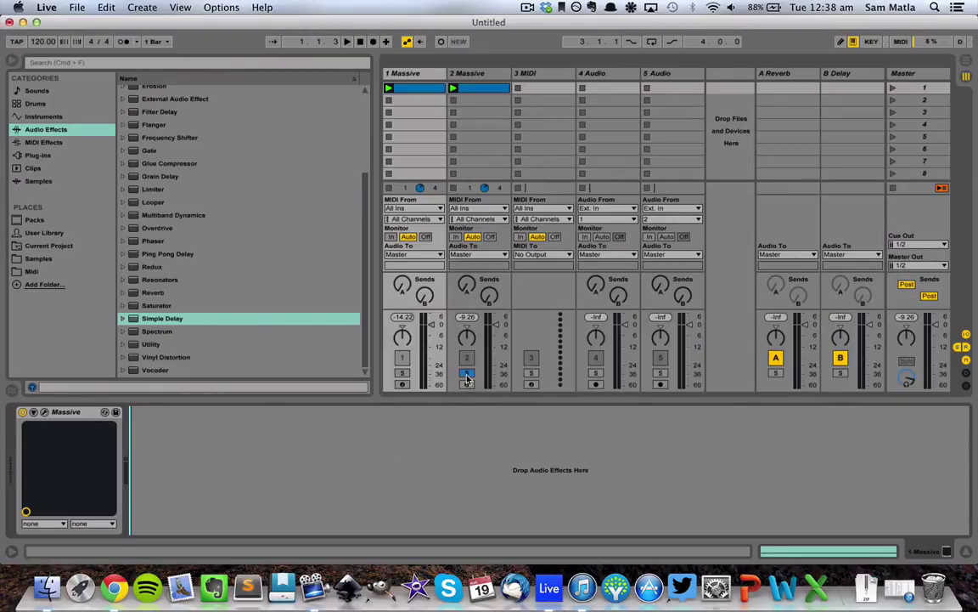
left_click(402, 372)
key("space")
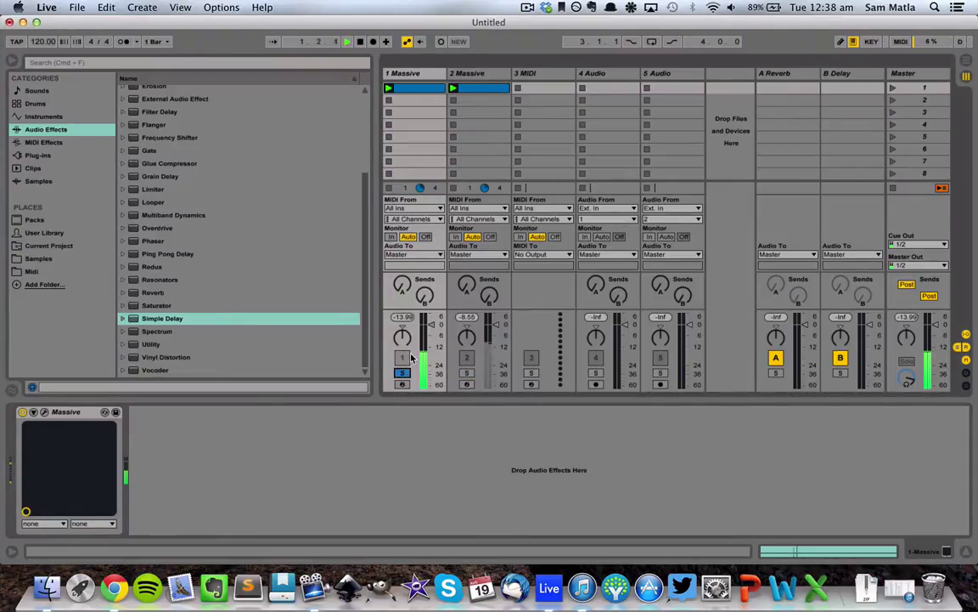
key("space")
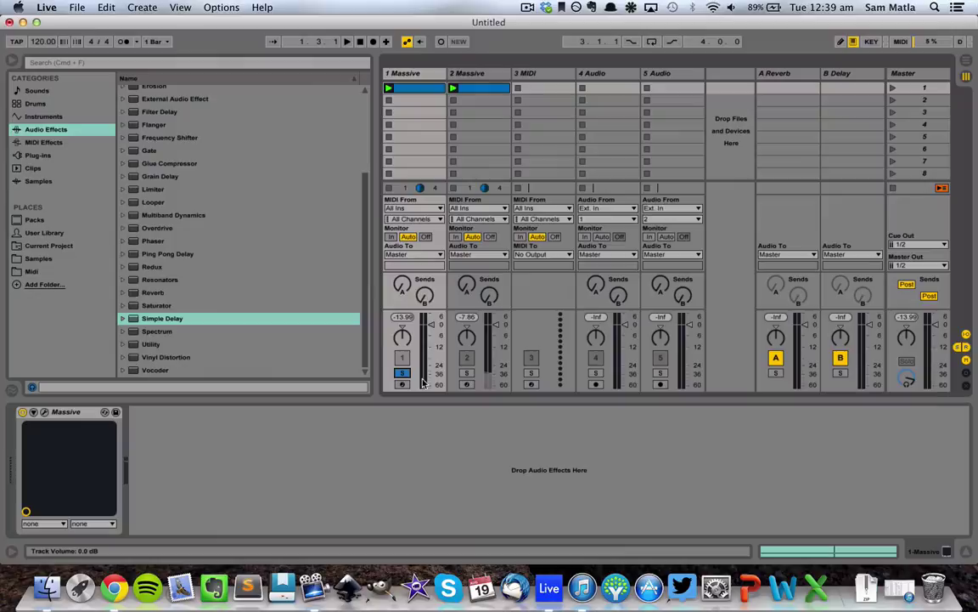
left_click(467, 372)
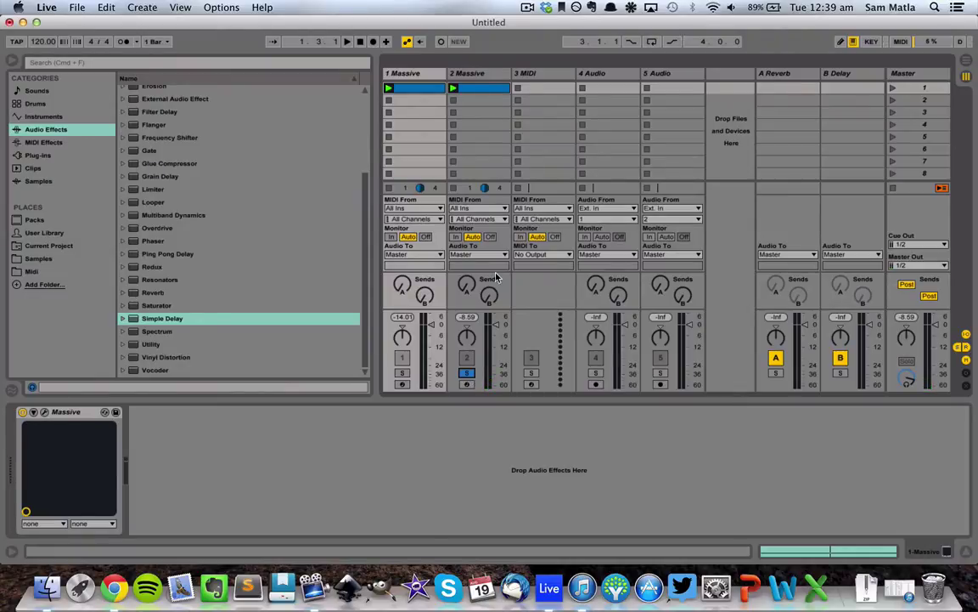
Load the Native Instruments Massive plug-in onto the third MIDI track and start a new empty sound in it
left_click(545, 76)
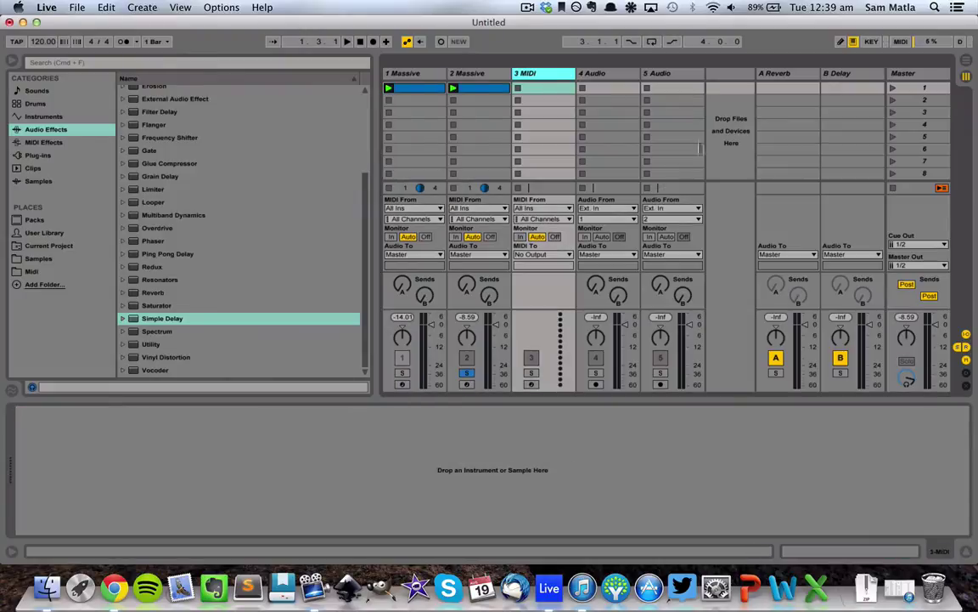
left_click(39, 155)
left_click_drag(153, 151, 535, 75)
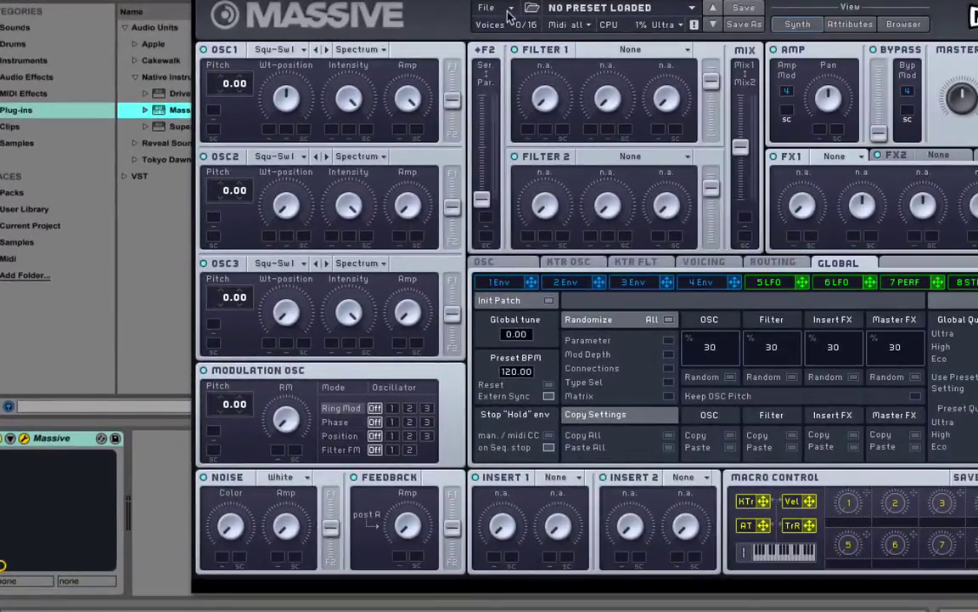
left_click(410, 74)
left_click(422, 81)
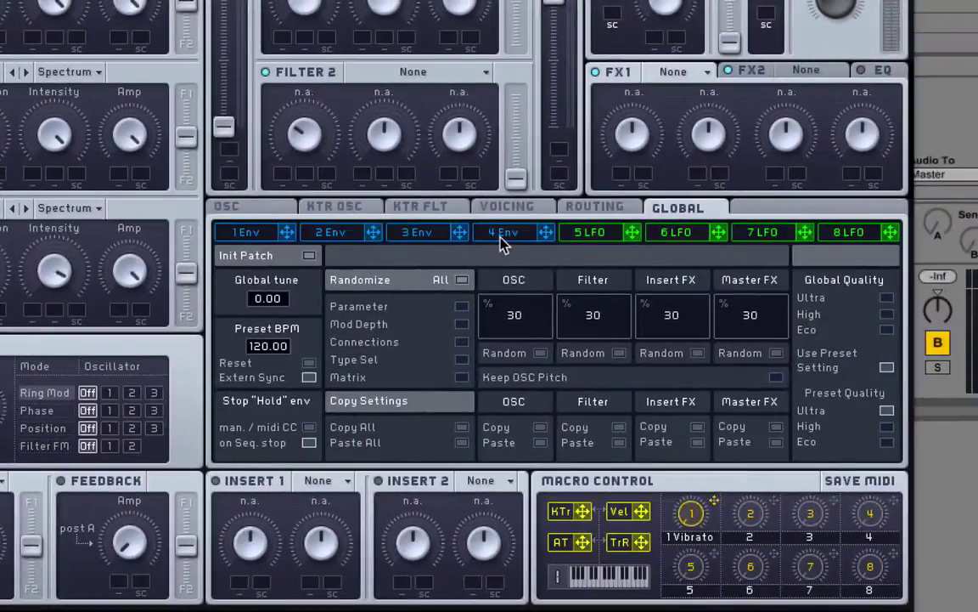
left_click(662, 220)
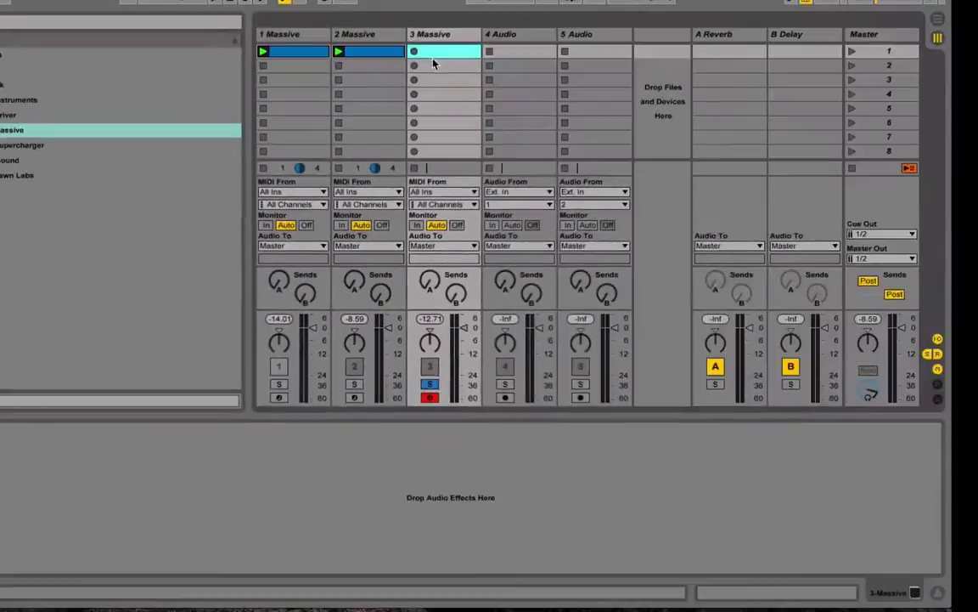
Create a one-bar MIDI clip in the third track's first slot and fill it with a bar-long C3 note
double_click(433, 53)
left_click(414, 41)
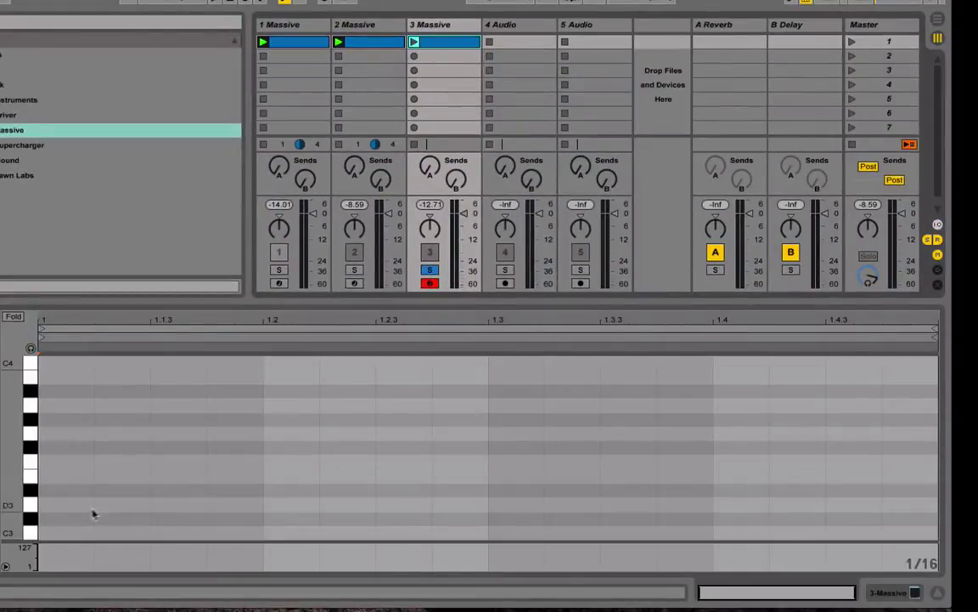
double_click(72, 532)
left_click_drag(96, 532, 913, 511)
Launch the new clip at a lower track volume and reduce envelope 4's attack in Massive
left_click_drag(463, 213, 464, 230)
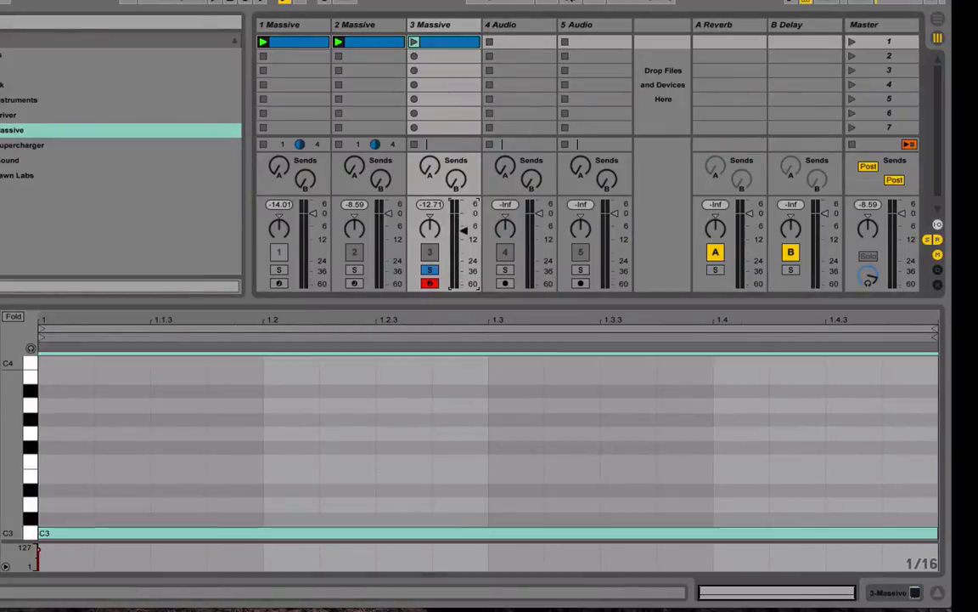
left_click(414, 42)
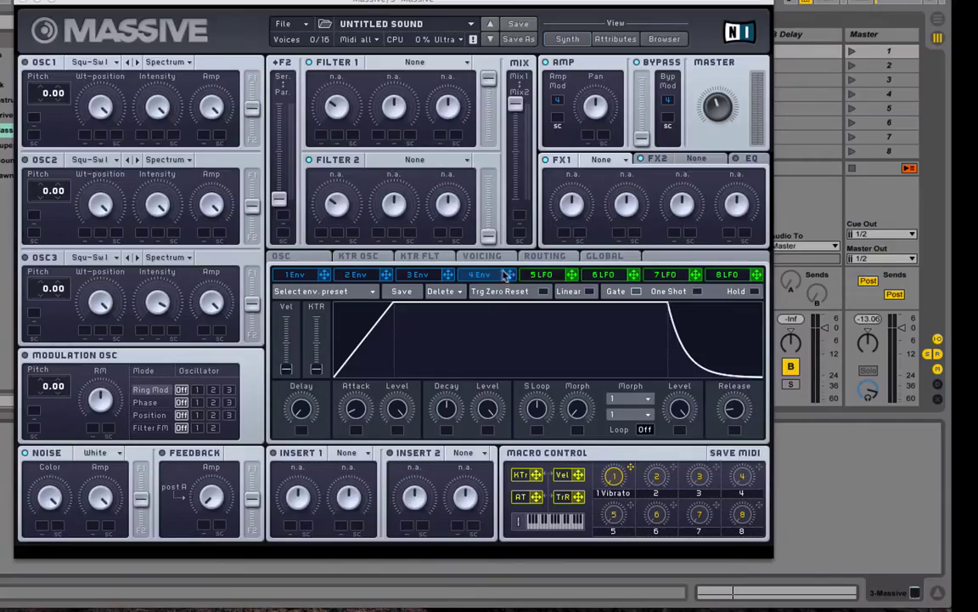
left_click_drag(349, 418, 414, 564)
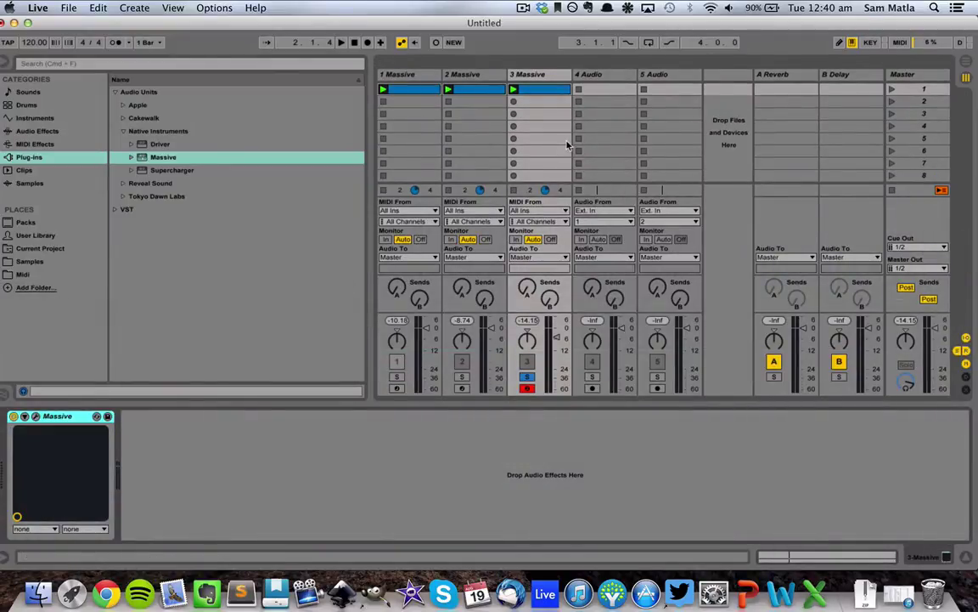
Add EQ Eight to the third track, cutting lows below about 932 Hz and boosting highs about 3.35 dB around 4.65 kHz
left_click(42, 130)
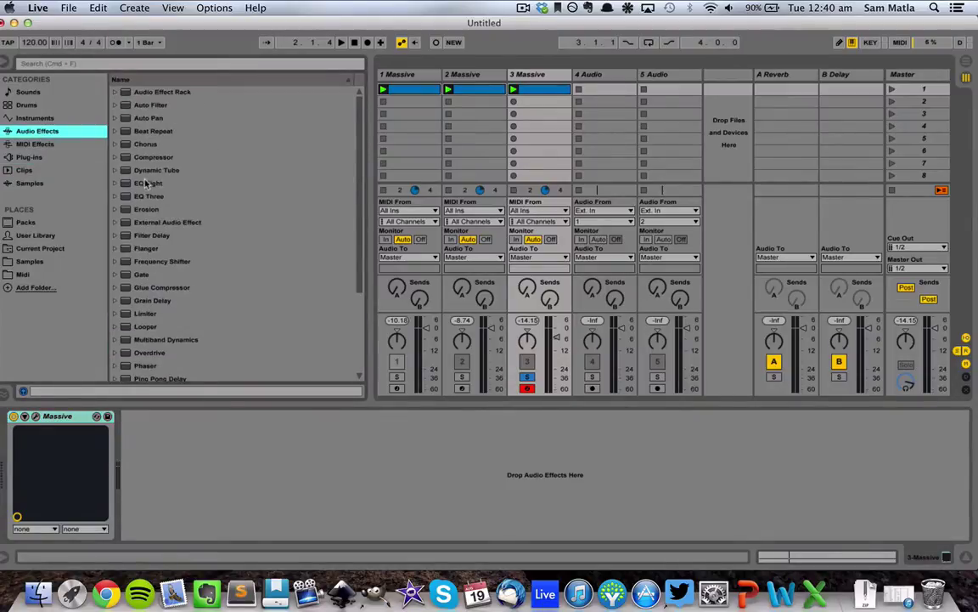
left_click_drag(146, 182, 225, 444)
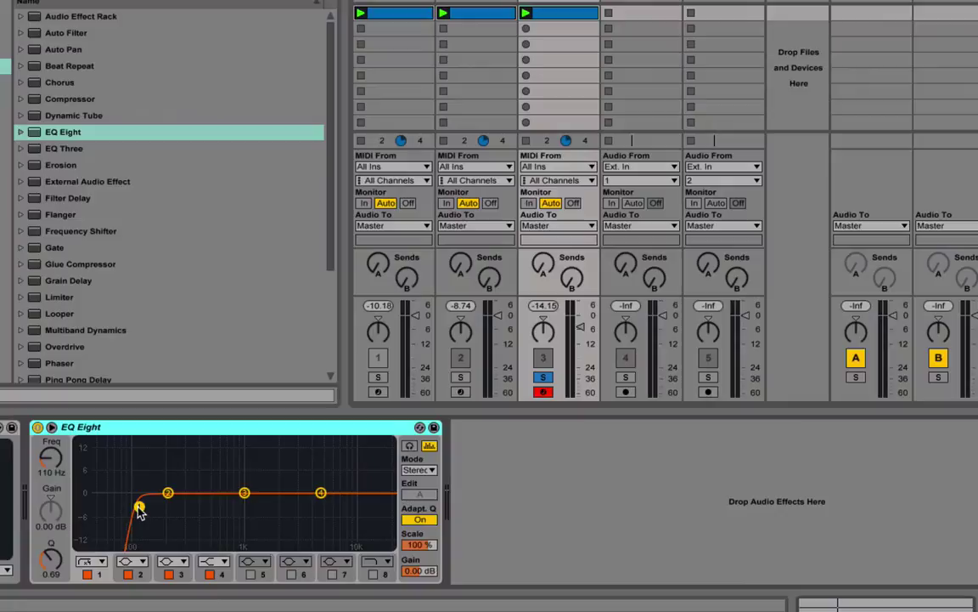
left_click_drag(139, 508, 247, 505)
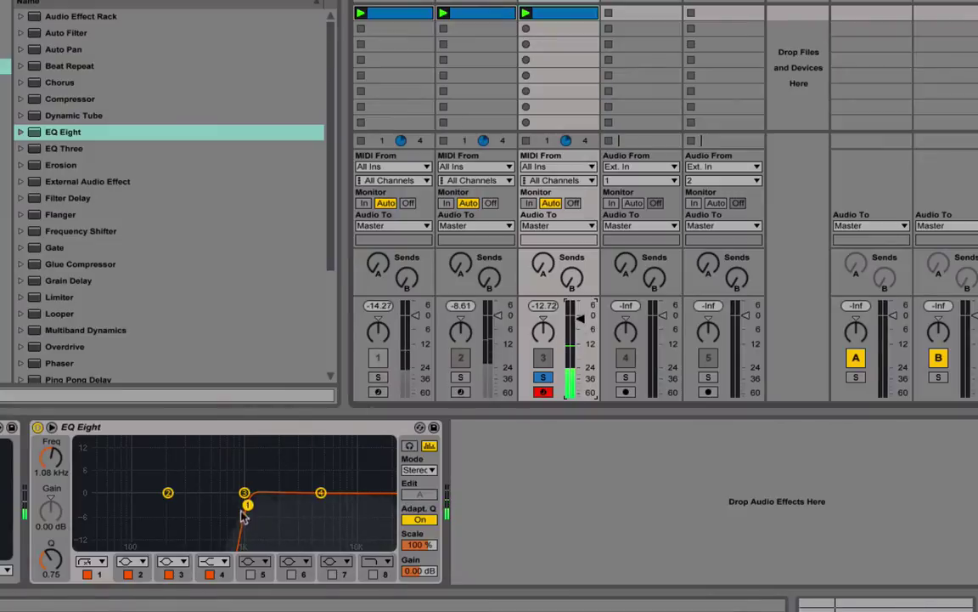
left_click_drag(248, 507, 186, 505)
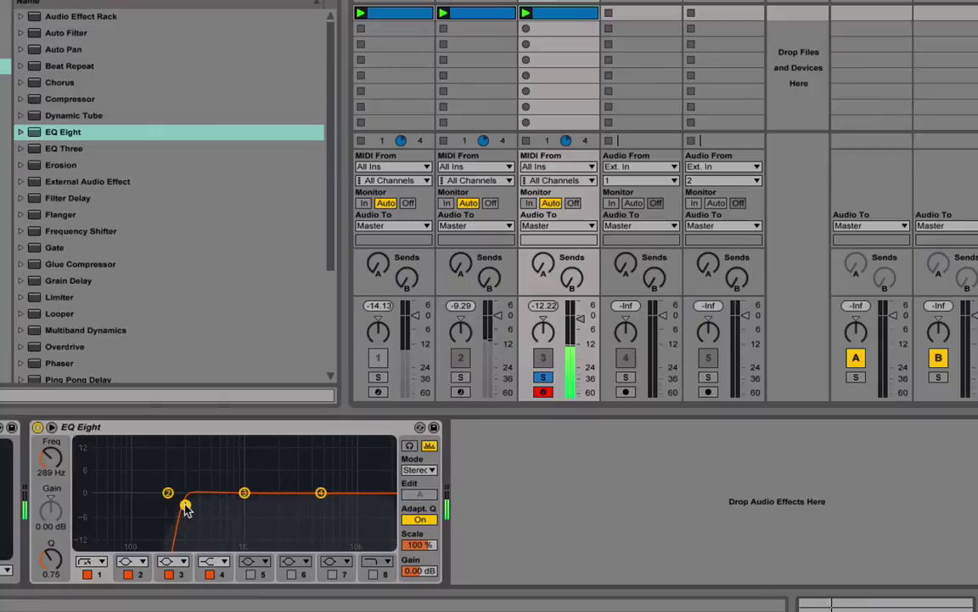
left_click_drag(183, 506, 242, 504)
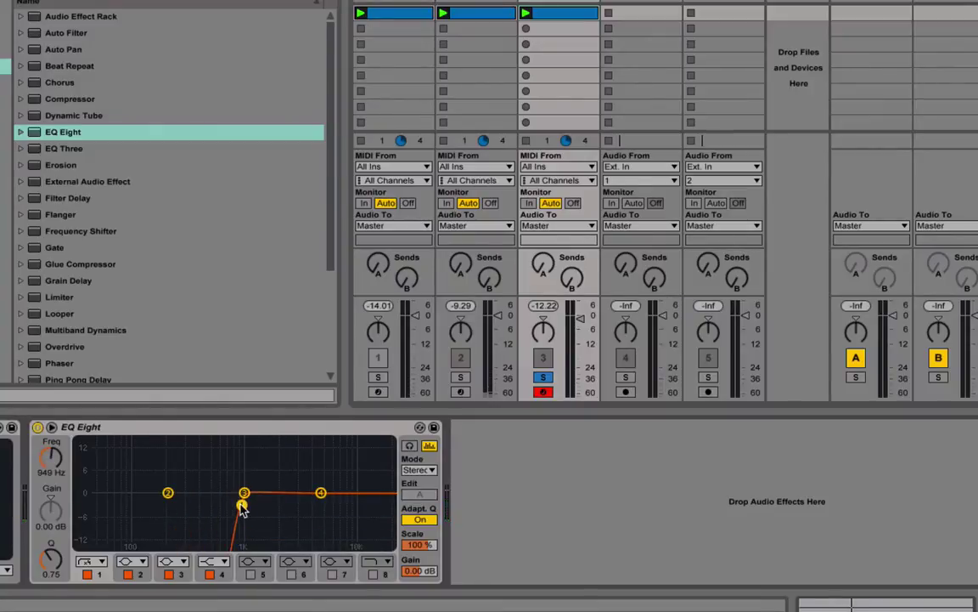
mouse_move(242, 508)
left_mouse_down()
mouse_move(284, 504)
mouse_move(240, 506)
left_mouse_up()
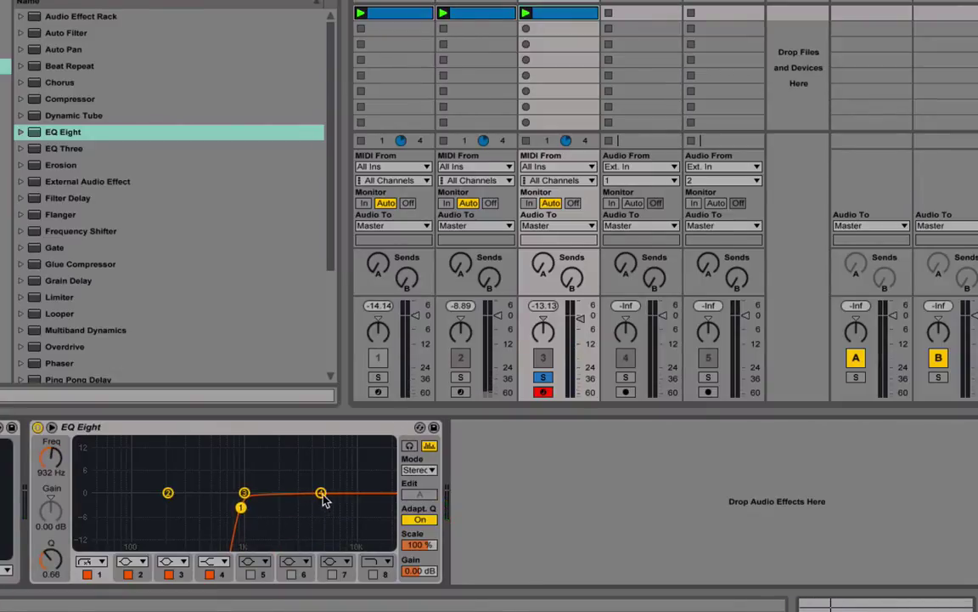
left_click_drag(321, 494, 318, 484)
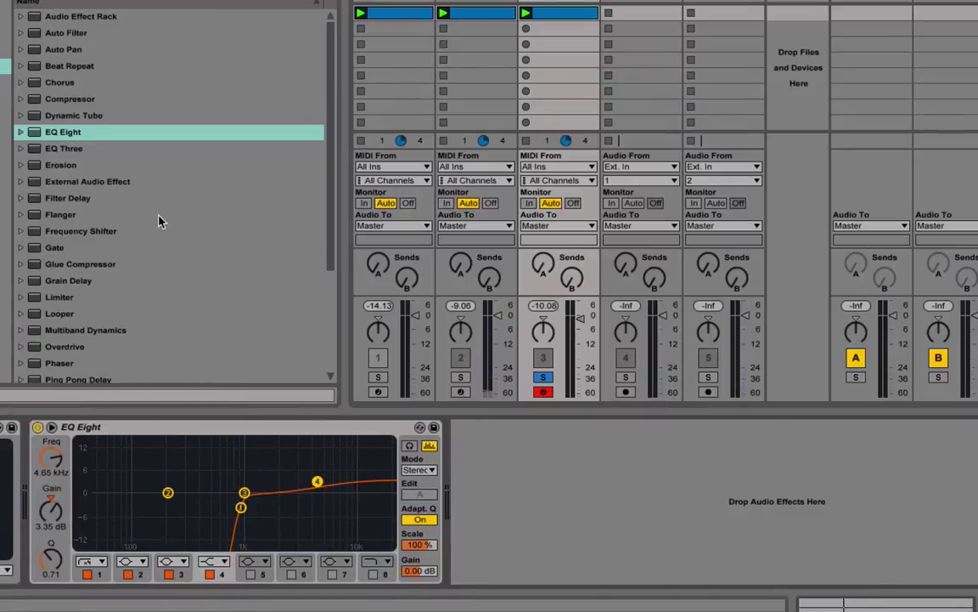
Add Auto Filter after EQ Eight with its cutoff at about 19.9 kHz, and group it into an Audio Effect Rack
scroll(158, 221, "down", 3)
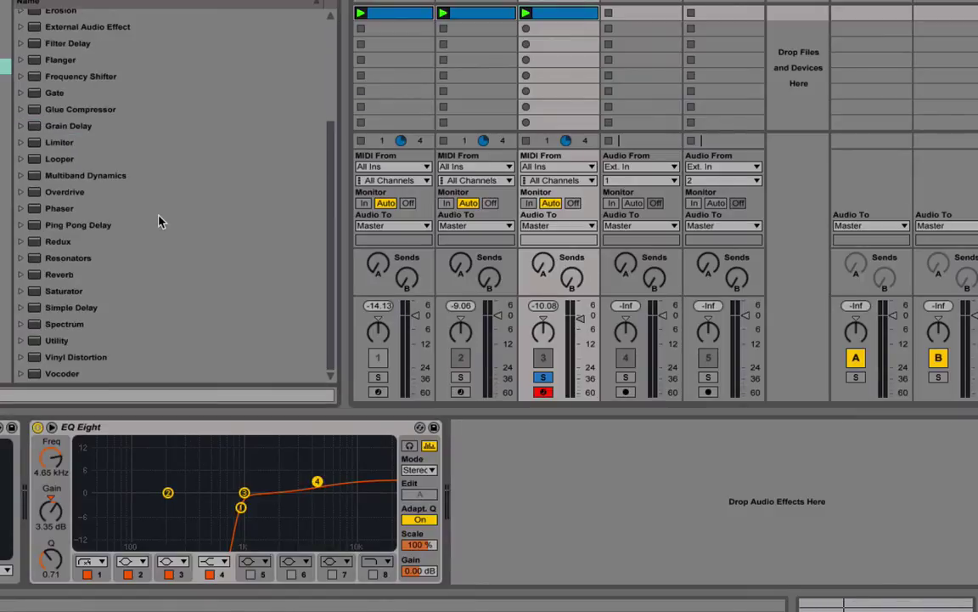
scroll(159, 219, "up", 3)
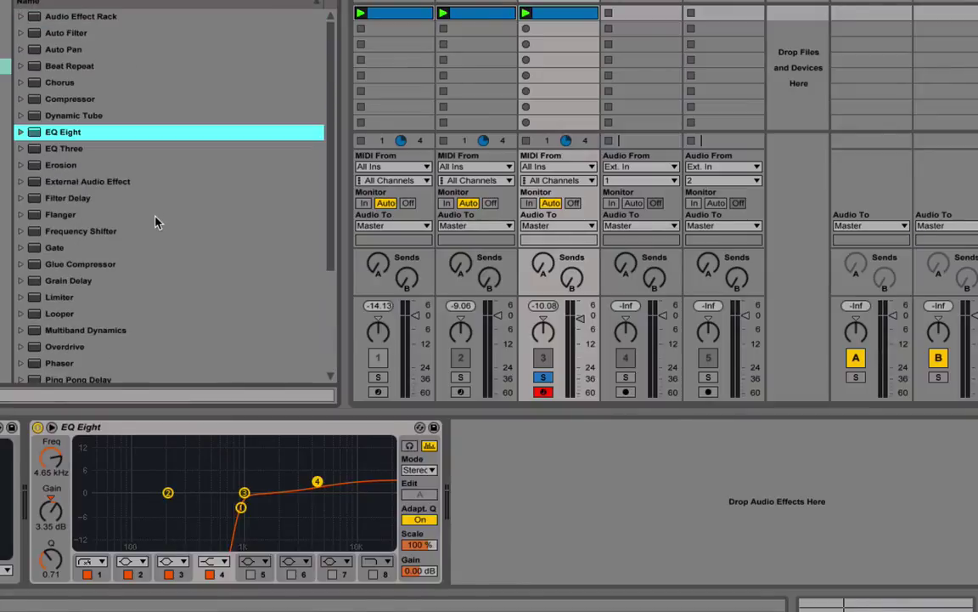
left_click_drag(68, 33, 559, 520)
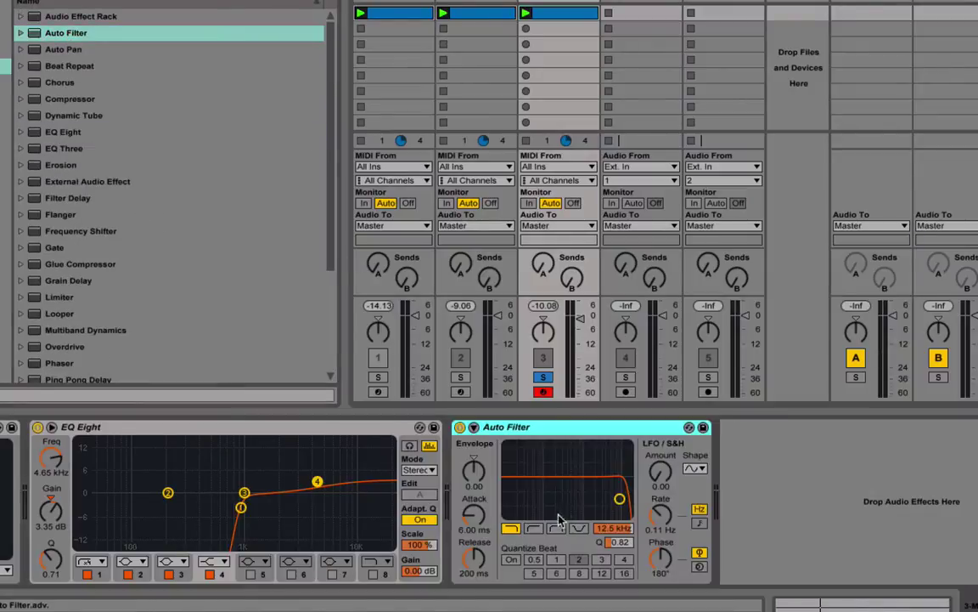
left_click_drag(620, 498, 629, 503)
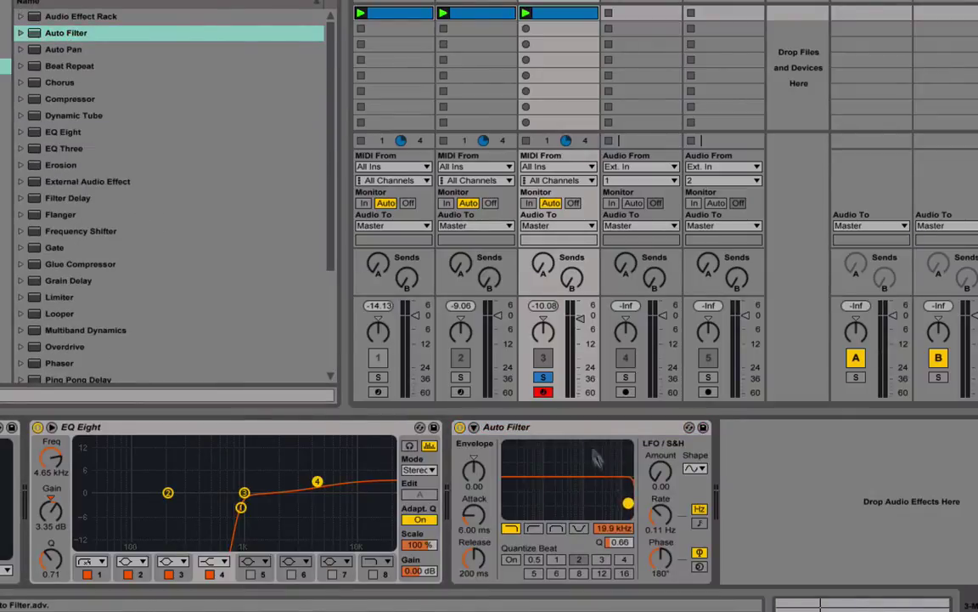
left_click(563, 433)
right_click(552, 431)
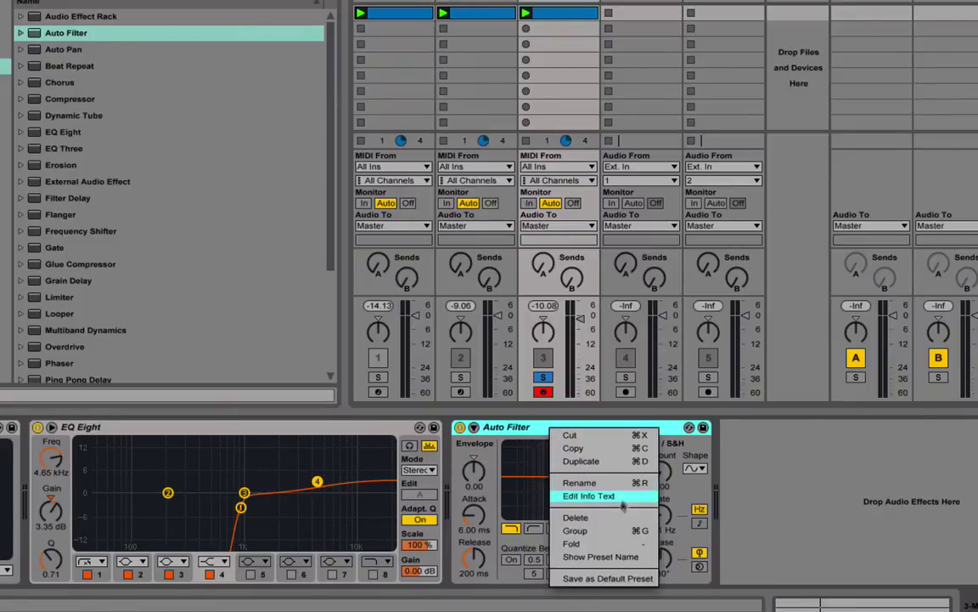
left_click(605, 530)
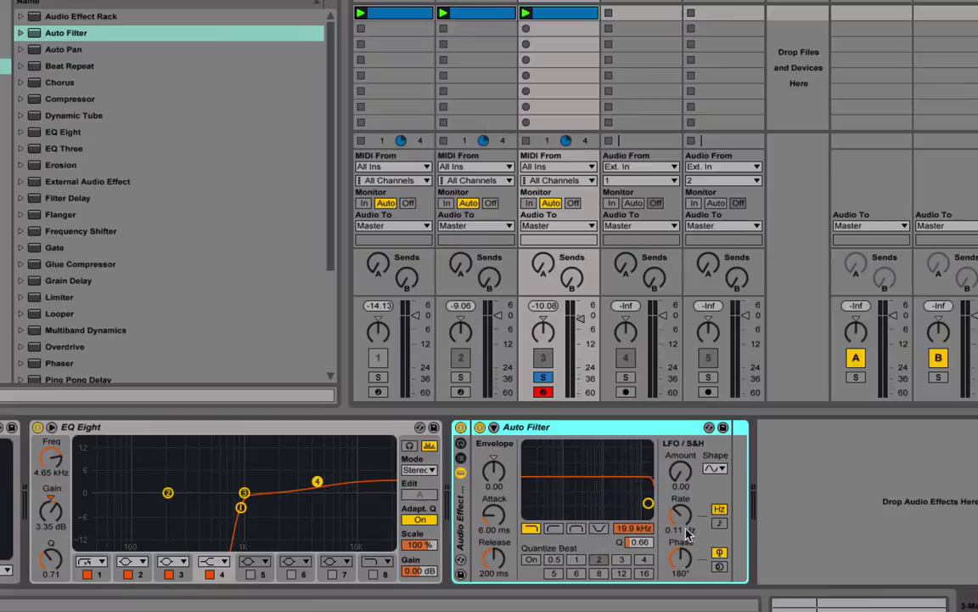
Map the Auto Filter's cutoff frequency to Macro 1 and raise that macro to 19.9 kHz
right_click(640, 532)
left_click(636, 535)
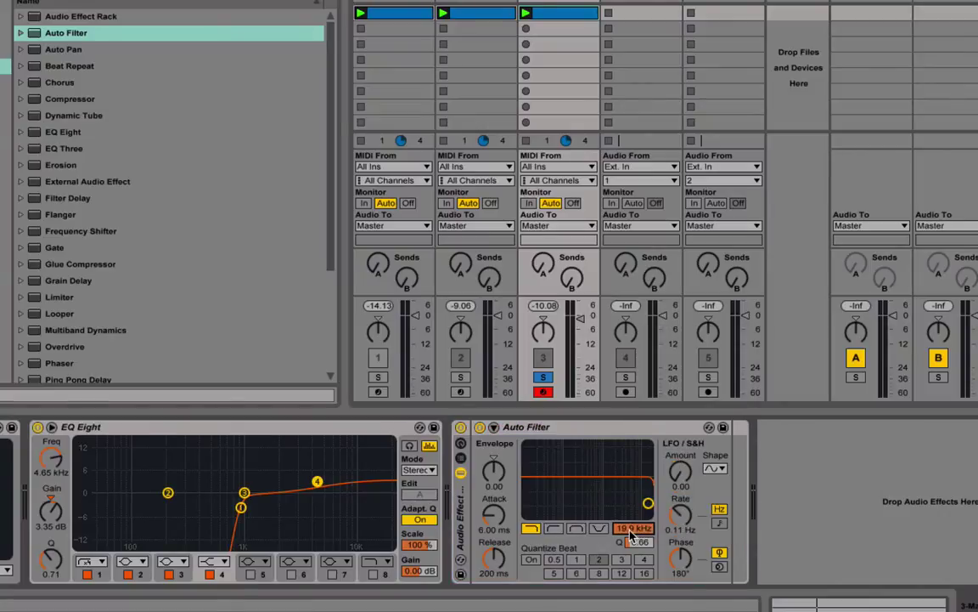
right_click(632, 528)
left_click(671, 430)
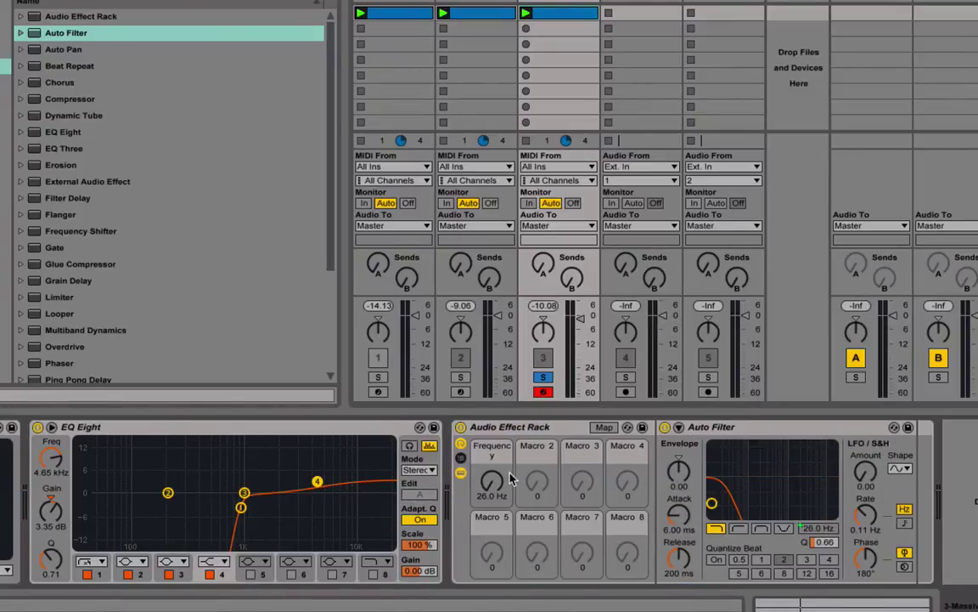
left_click_drag(492, 482, 492, 408)
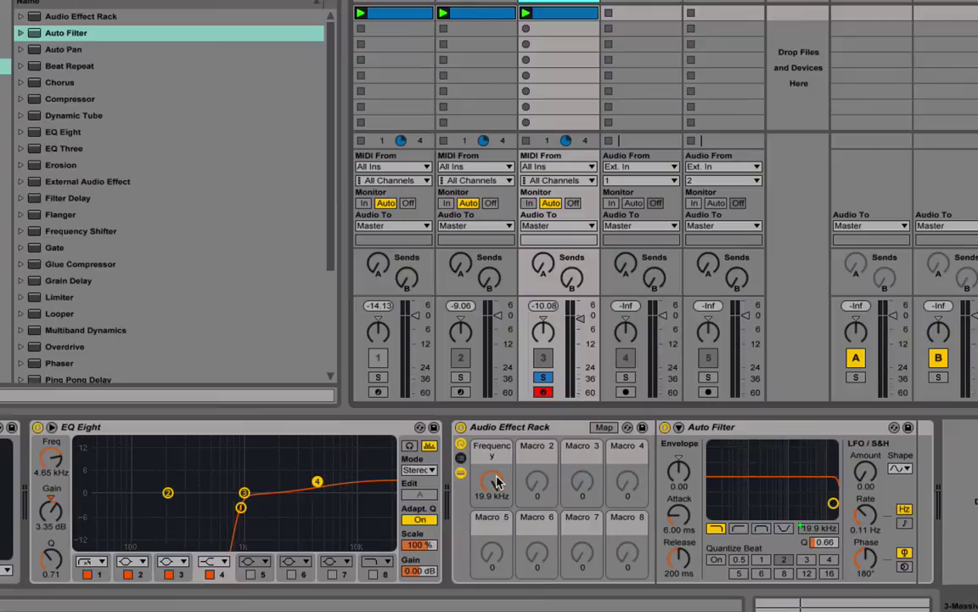
mouse_move(497, 482)
left_mouse_down()
mouse_move(497, 533)
mouse_move(497, 478)
left_mouse_up()
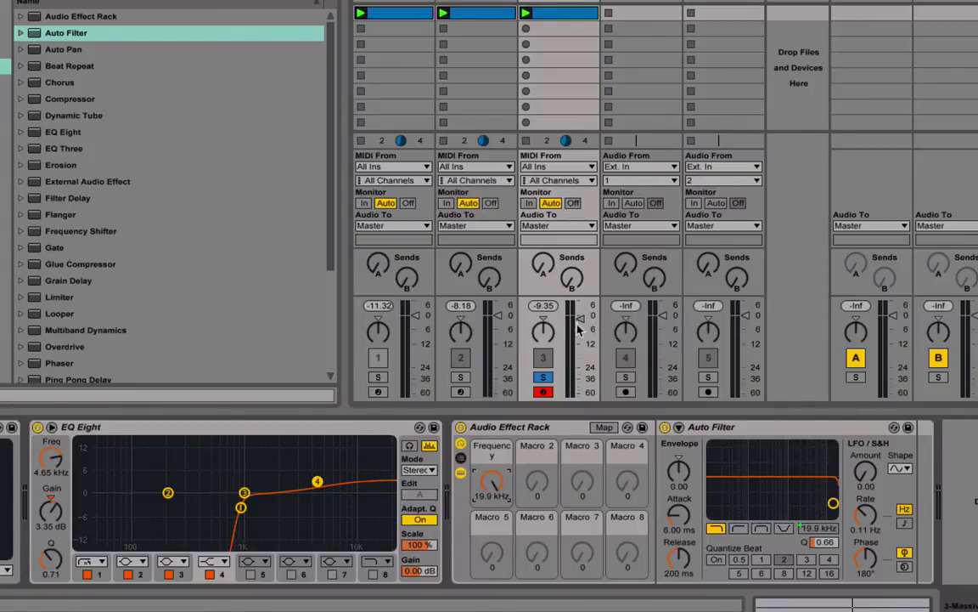
Add Reverb after the Auto Filter, with Lo Cut on, the High diffusion filter off and Decay Time at about 6.53 s
scroll(123, 194, "down", 3)
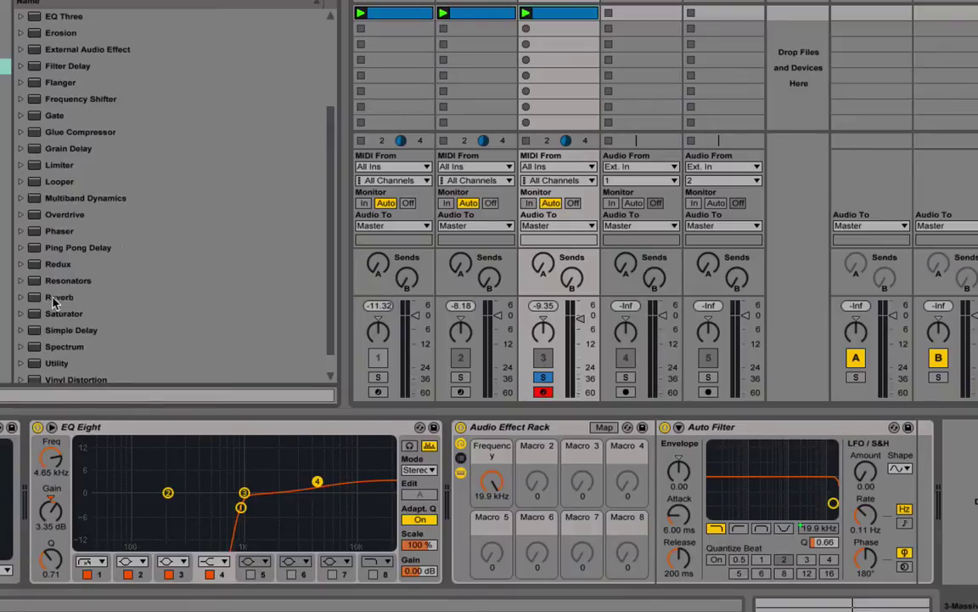
left_click_drag(59, 297, 864, 526)
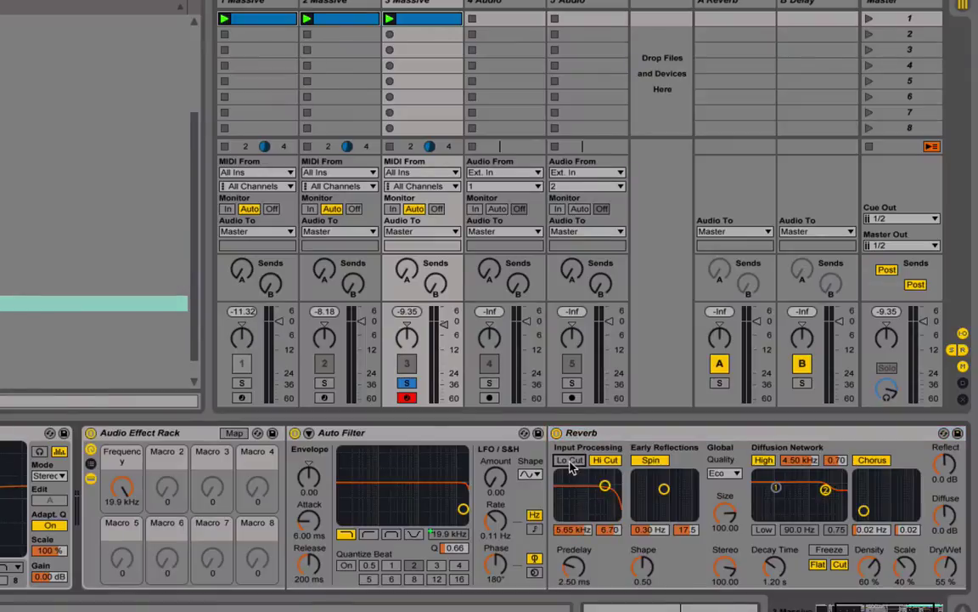
left_click(570, 460)
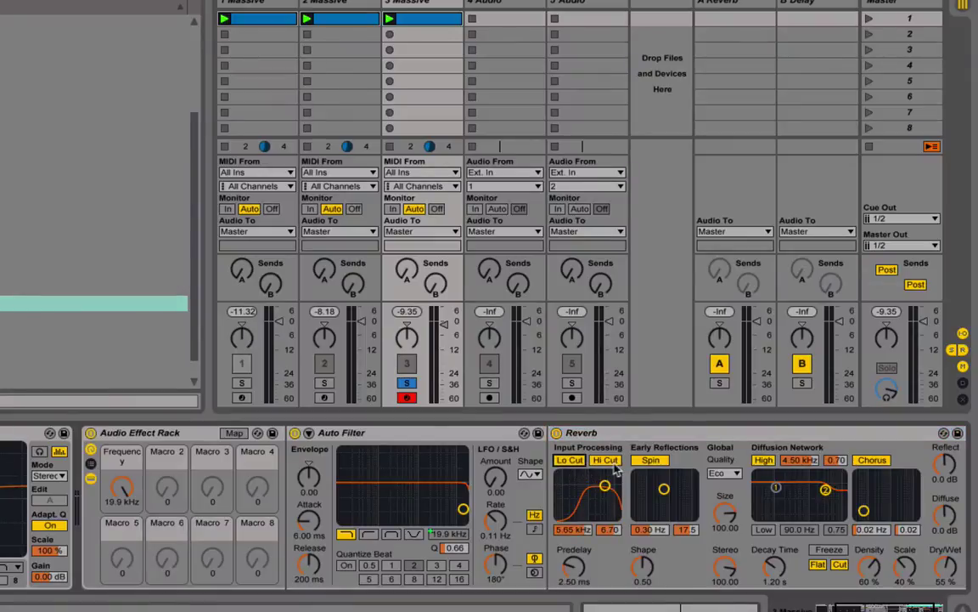
left_click(763, 459)
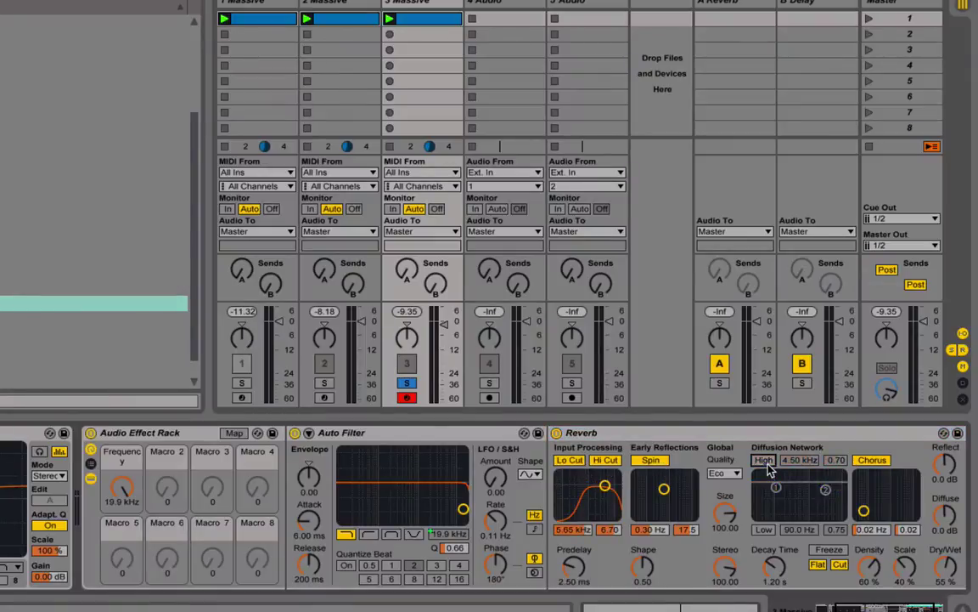
mouse_move(775, 568)
left_mouse_down()
mouse_move(780, 578)
mouse_move(780, 556)
left_mouse_up()
Map the Reverb's Dry/Wet to the first macro, alongside the filter frequency
right_click(949, 563)
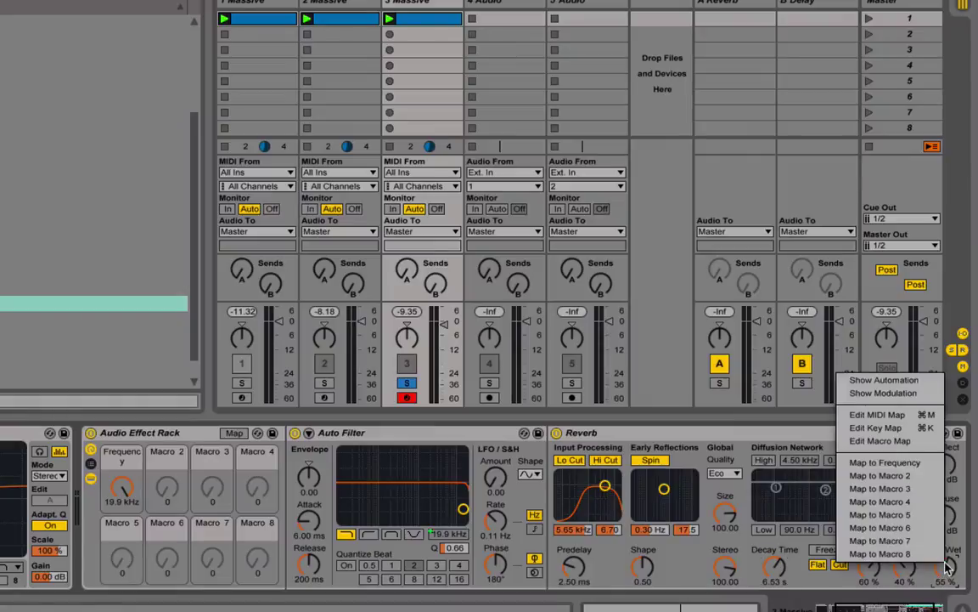
left_click(903, 464)
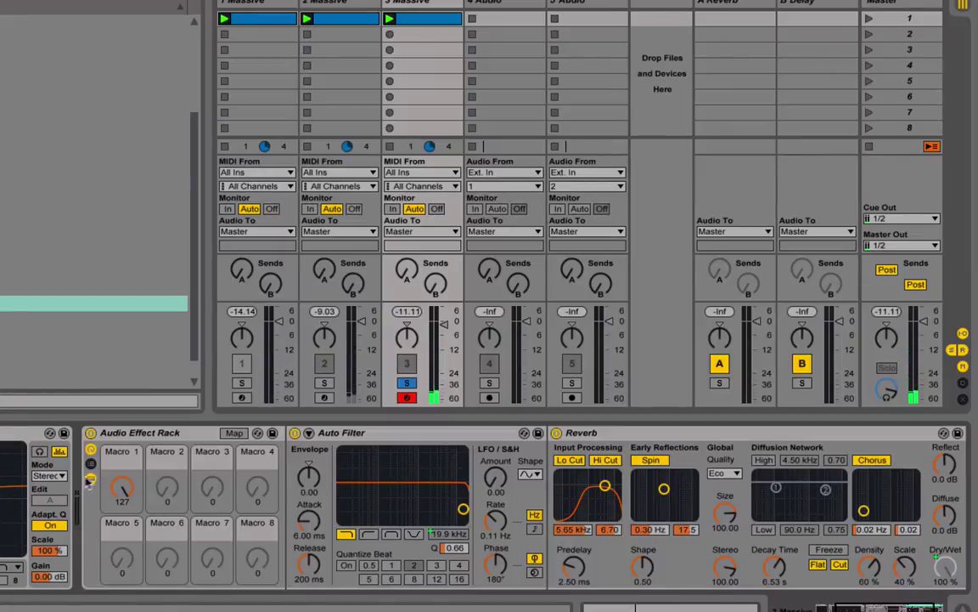
Invert the range of Macro 1's Reverb Dry/Wet mapping and try the macro with the inverted range
mouse_move(123, 485)
left_mouse_down()
mouse_move(122, 526)
mouse_move(122, 475)
mouse_move(118, 495)
left_mouse_up()
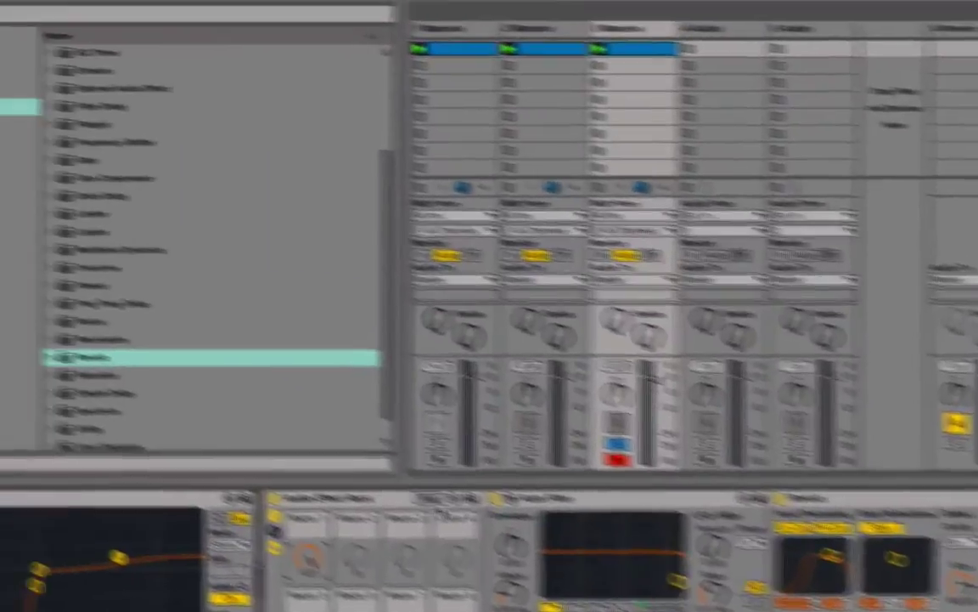
left_click(234, 432)
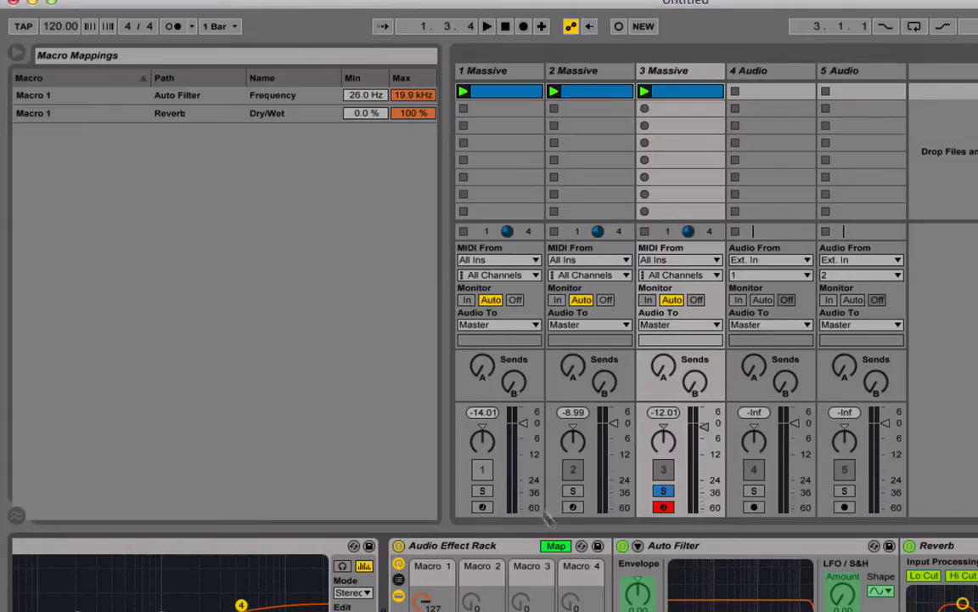
left_click(519, 548)
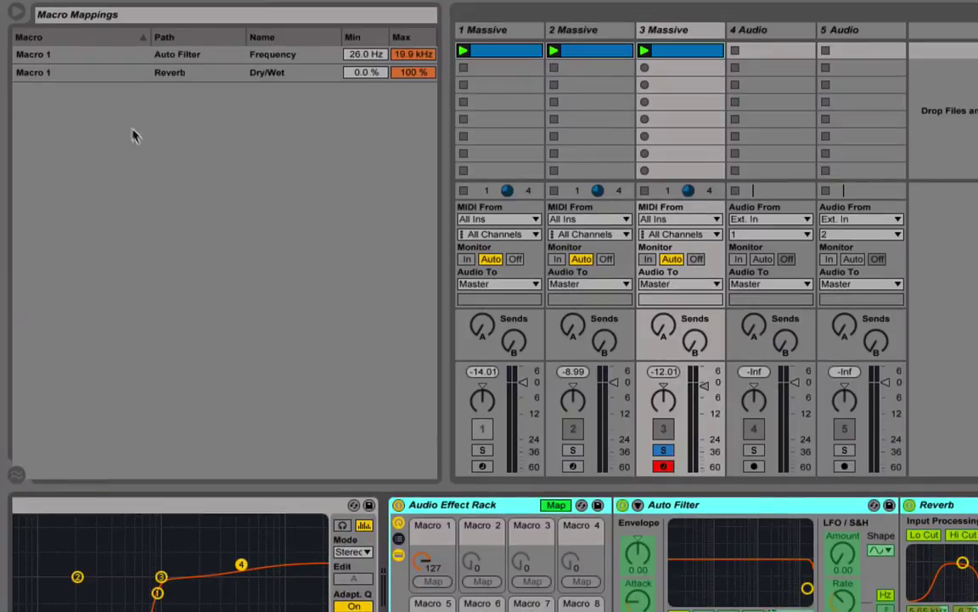
left_click(99, 72)
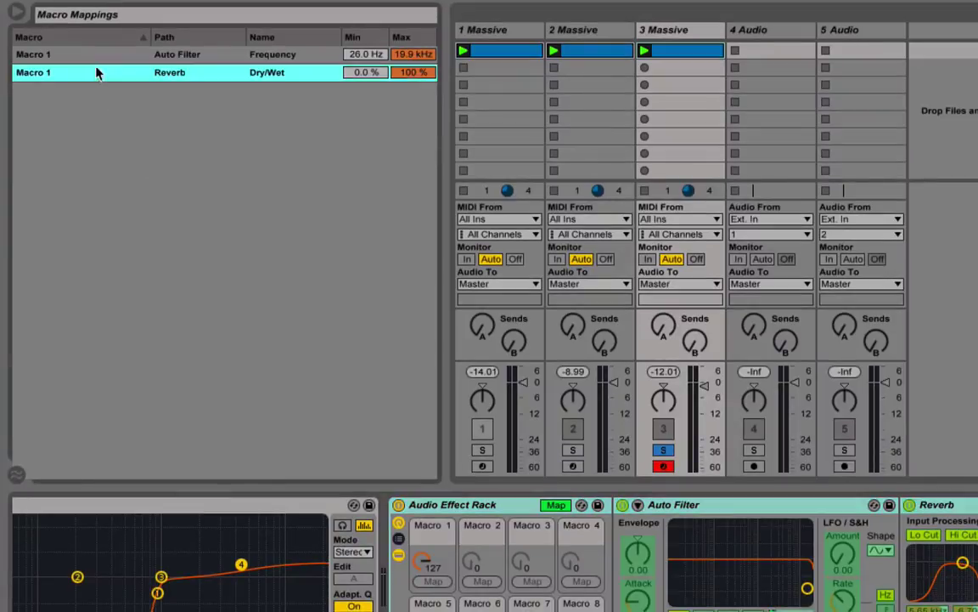
right_click(265, 76)
left_click(296, 85)
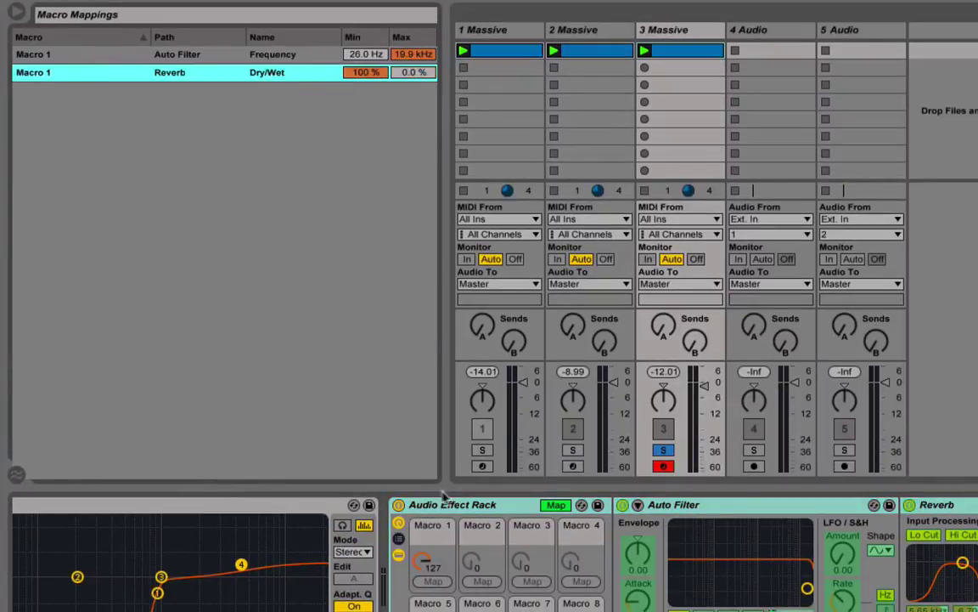
left_click(421, 562)
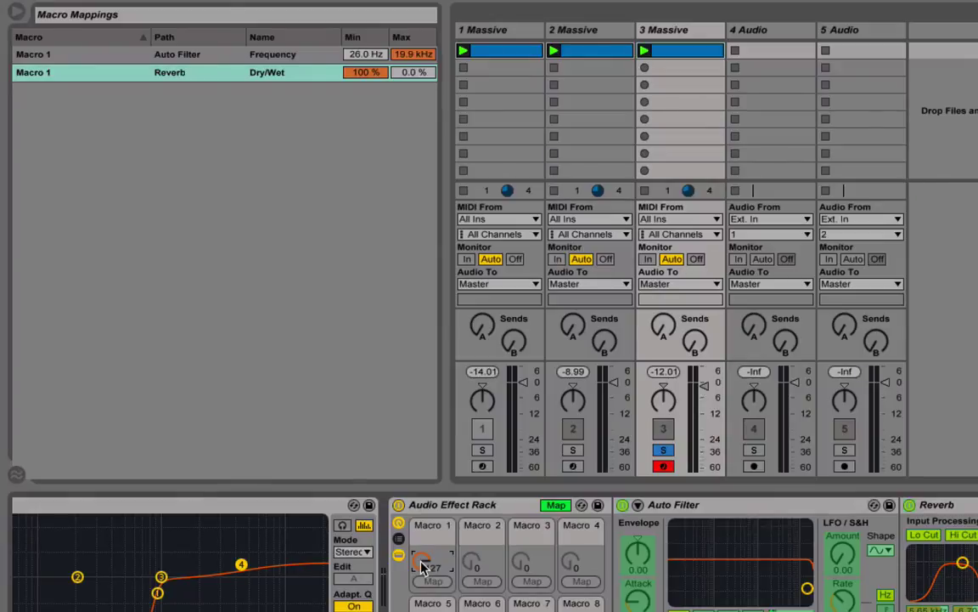
left_click_drag(423, 562, 422, 610)
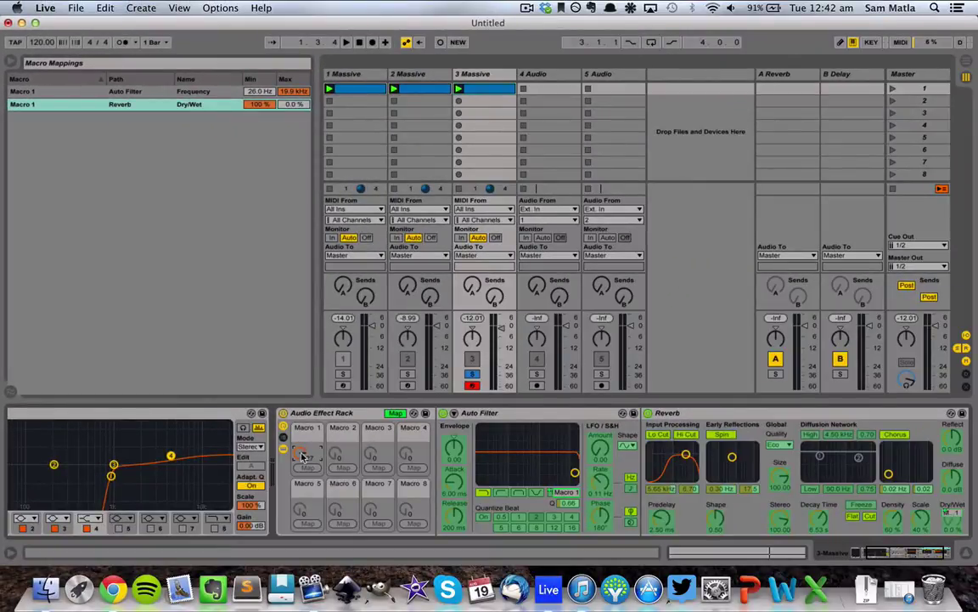
Limit Macro 1's Reverb Dry/Wet mapping to a minimum of 80 % and a maximum of 20 %
left_click(258, 105)
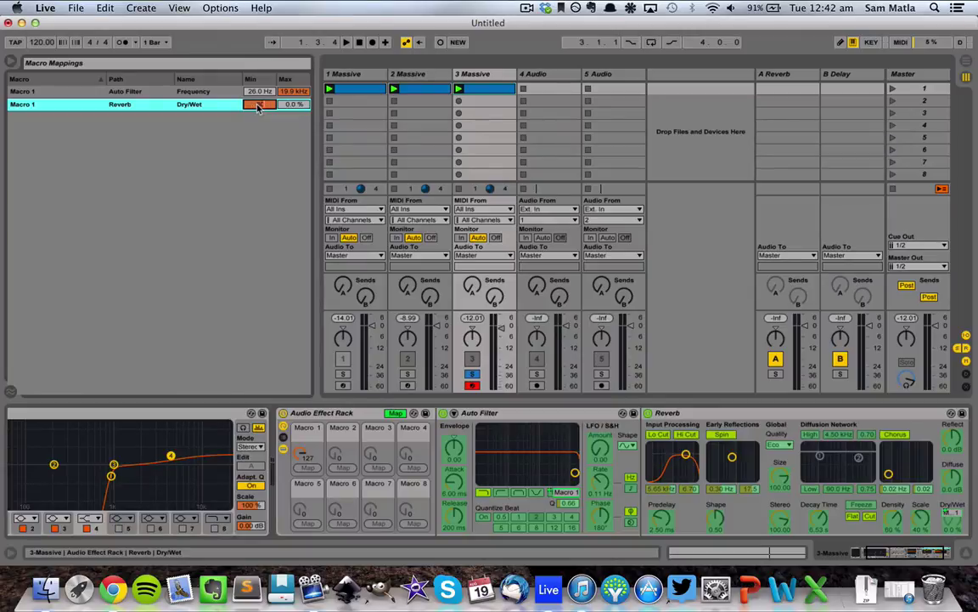
key("Return")
left_click(287, 106)
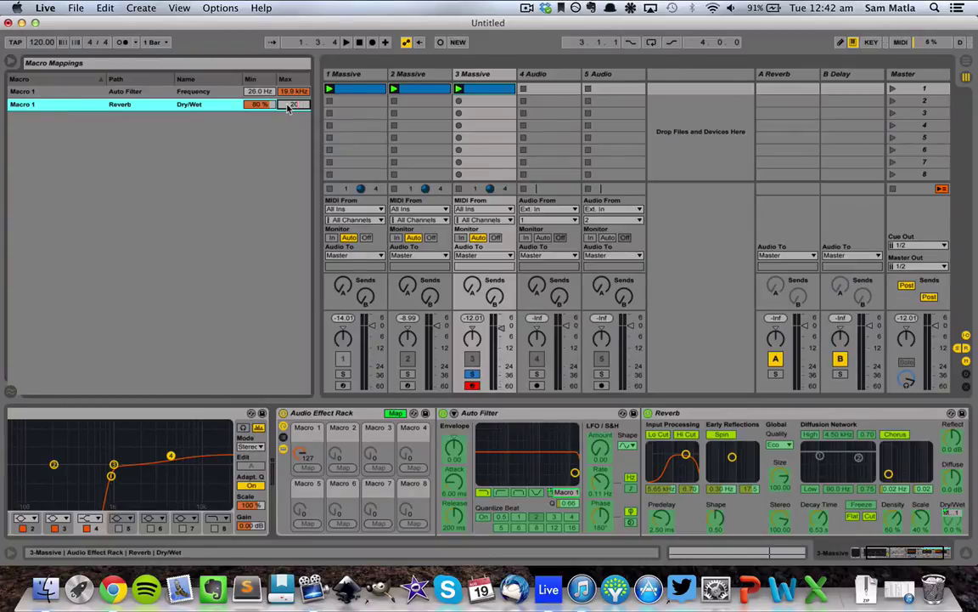
key("Return")
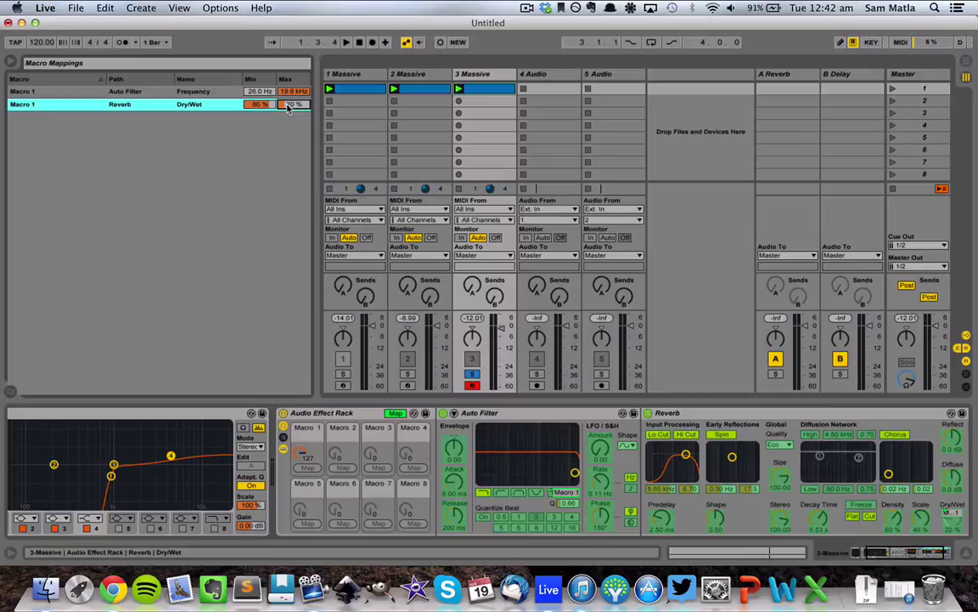
Audition Macro 1 during playback with the limited reverb range, and leave macro mapping mode
left_click(301, 457)
key("space")
key("space")
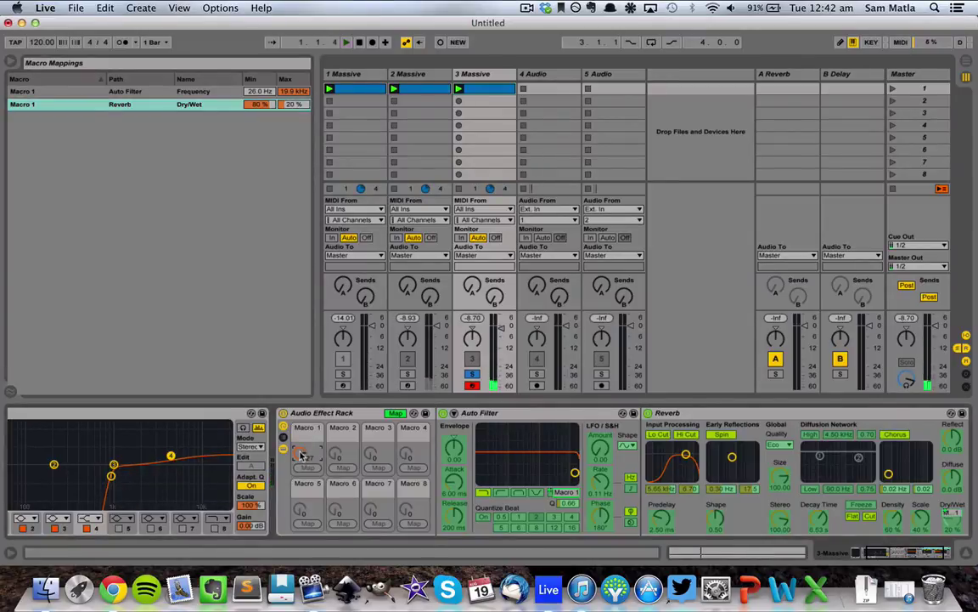
key("space")
mouse_move(303, 456)
left_mouse_down()
mouse_move(303, 507)
mouse_move(304, 456)
left_mouse_up()
key("space")
left_click(393, 413)
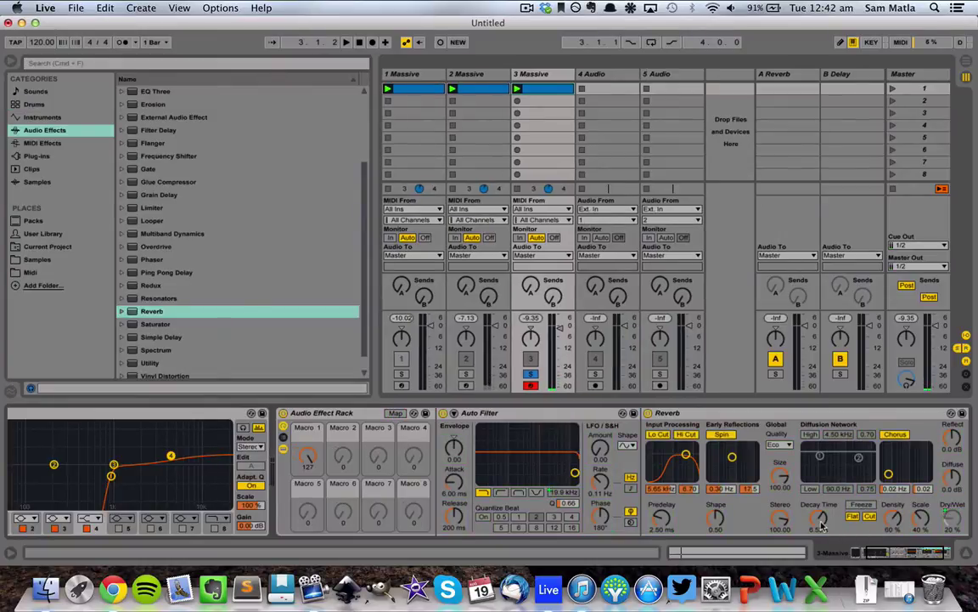
Collapse the Reverb, the Auto Filter and the whole Audio Effect Rack in the device chain
left_click_drag(913, 552, 931, 552)
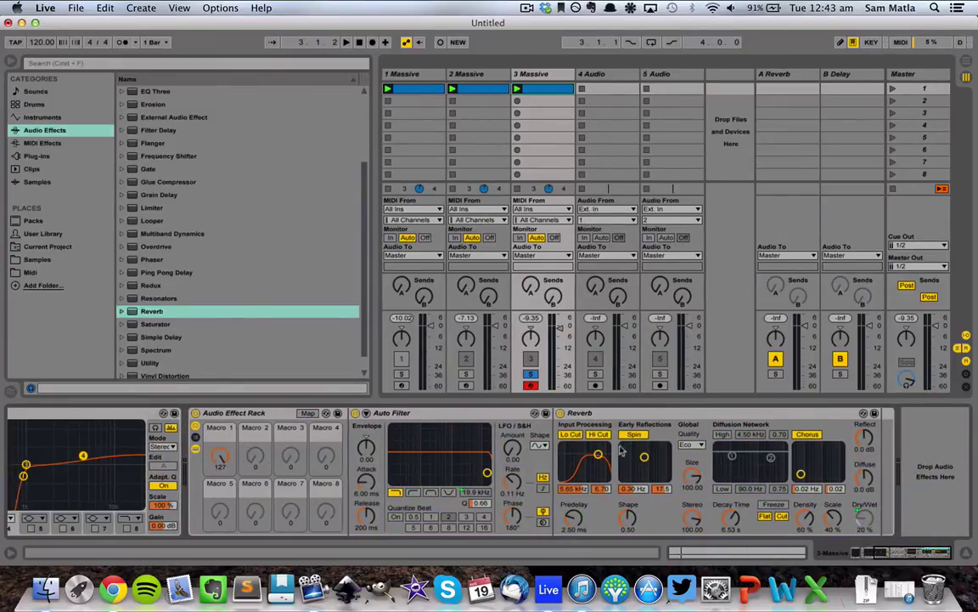
double_click(634, 414)
double_click(454, 414)
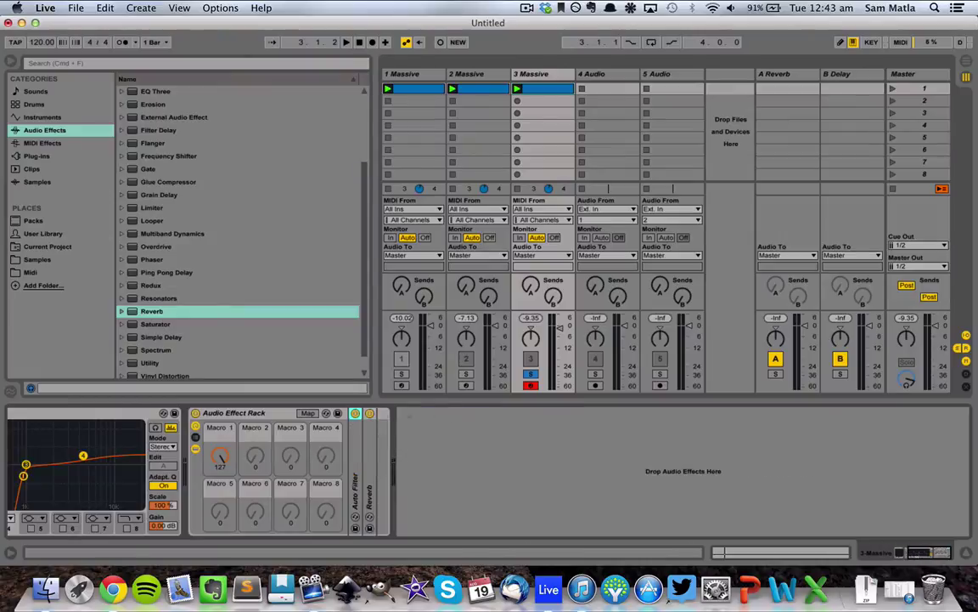
double_click(239, 414)
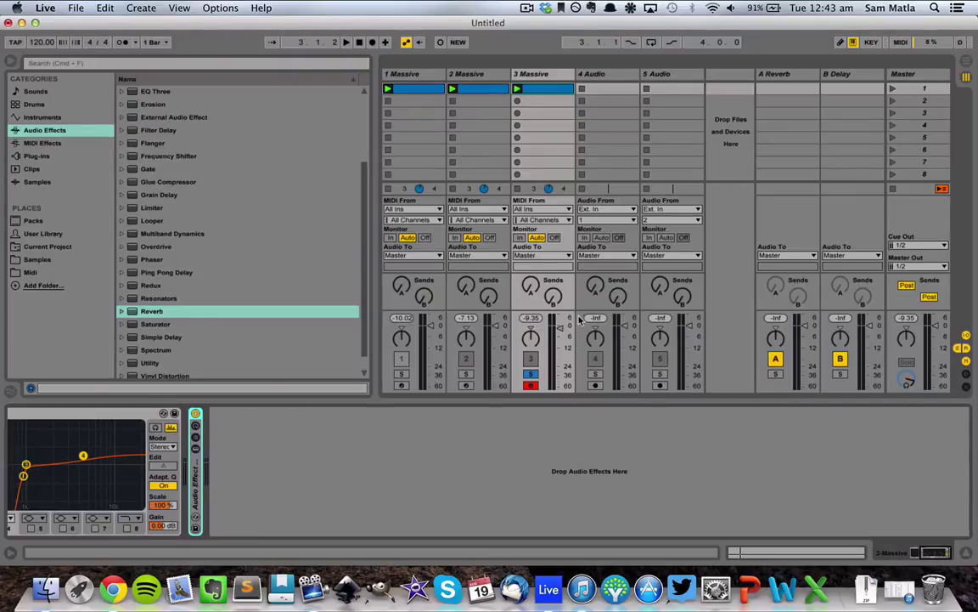
Add a Simple Delay after the collapsed Audio Effect Rack on the third Massive track
left_click(161, 311)
scroll(166, 316, "down", 1)
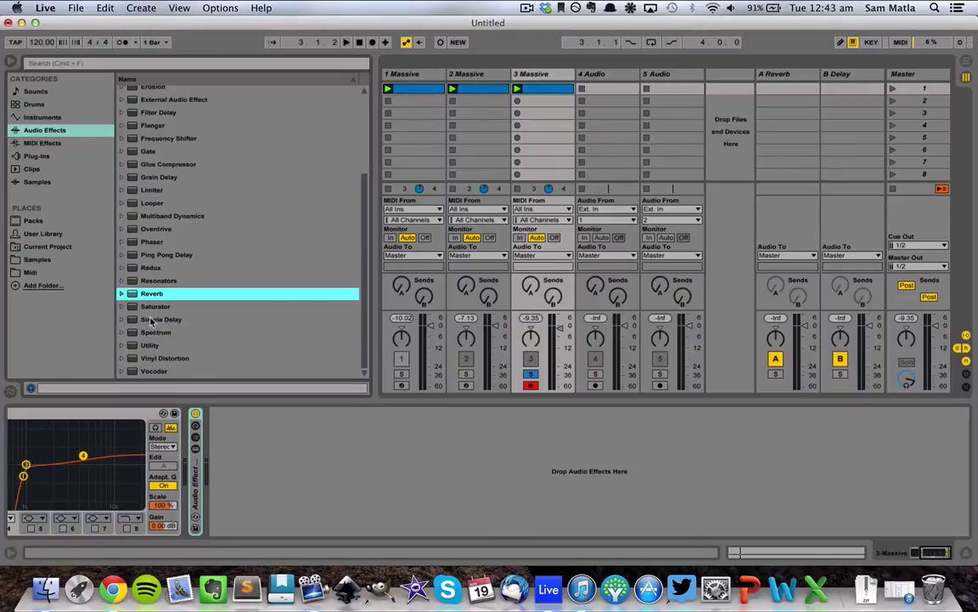
left_click(161, 320)
left_click_drag(280, 404, 299, 484)
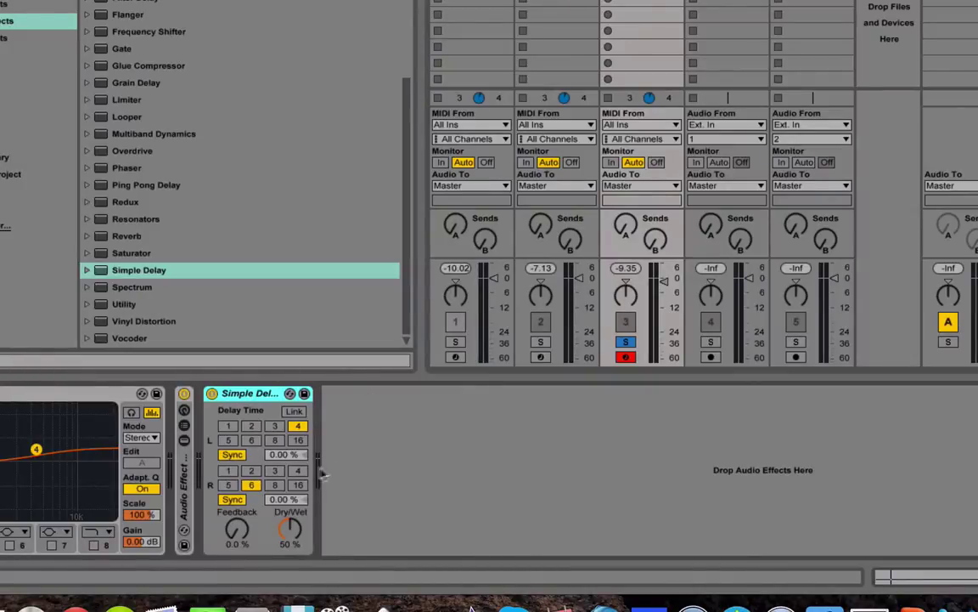
Switch both Simple Delay channels from Sync to Time, with delay times of 1.00 ms and Dry/Wet at 100 %
left_click(232, 455)
left_click(233, 499)
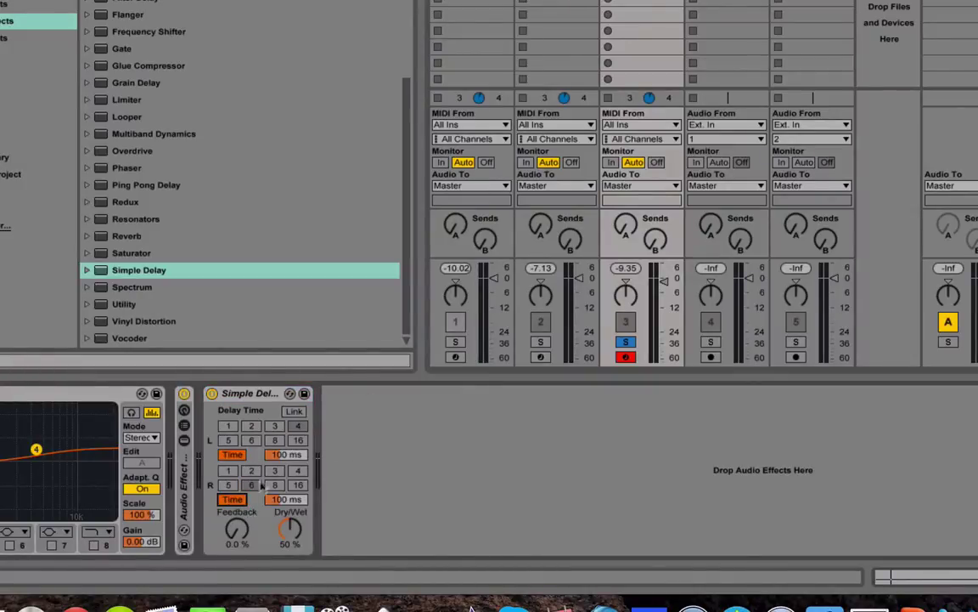
left_click(278, 498)
left_click_drag(279, 499, 290, 476)
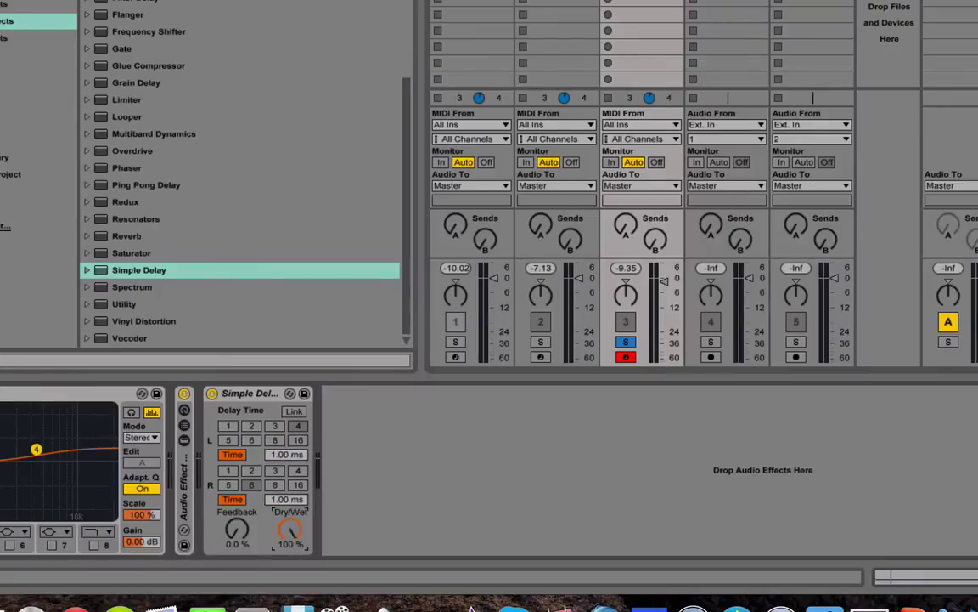
Raise the right channel's delay time to about 17.4 ms during playback and audition the Dry/Wet, leaving it at 100 %
left_click(285, 500)
key("space")
left_click_drag(286, 501, 286, 469)
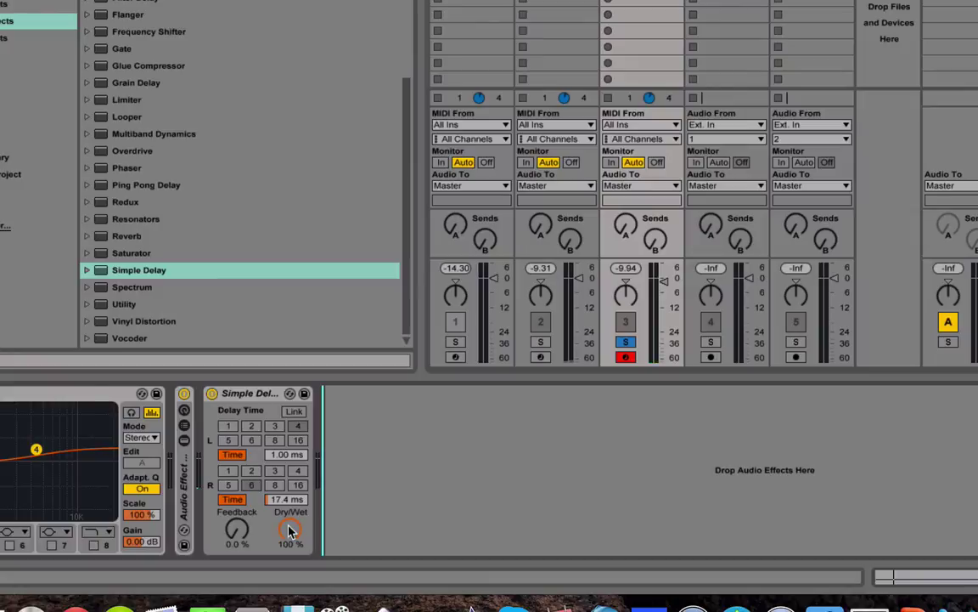
mouse_move(289, 527)
left_mouse_down()
mouse_move(289, 572)
mouse_move(289, 527)
left_mouse_up()
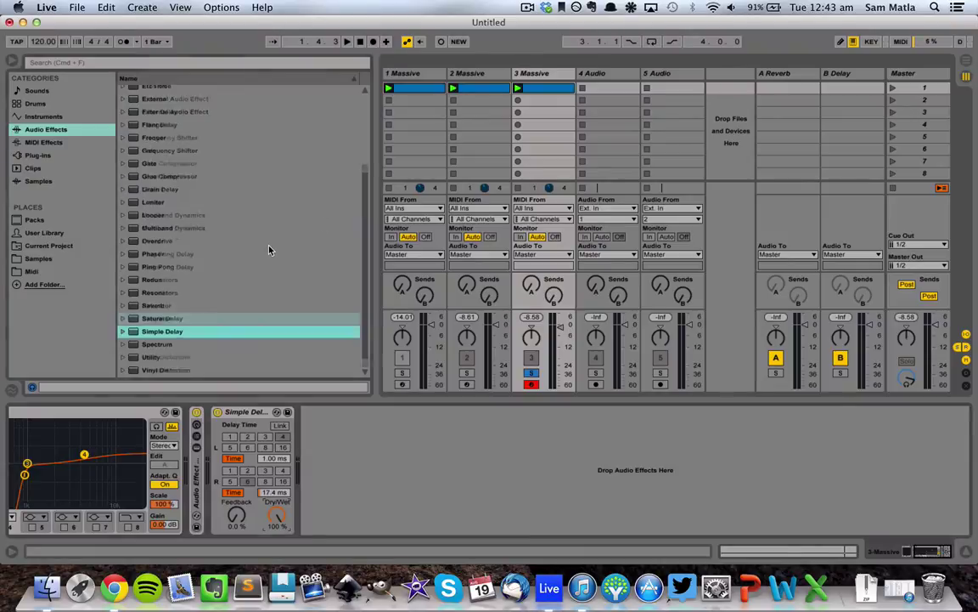
Select the EQ Eight between Massive and the collapsed effect rack
scroll(268, 249, "up", 3)
left_click_drag(933, 550, 868, 550)
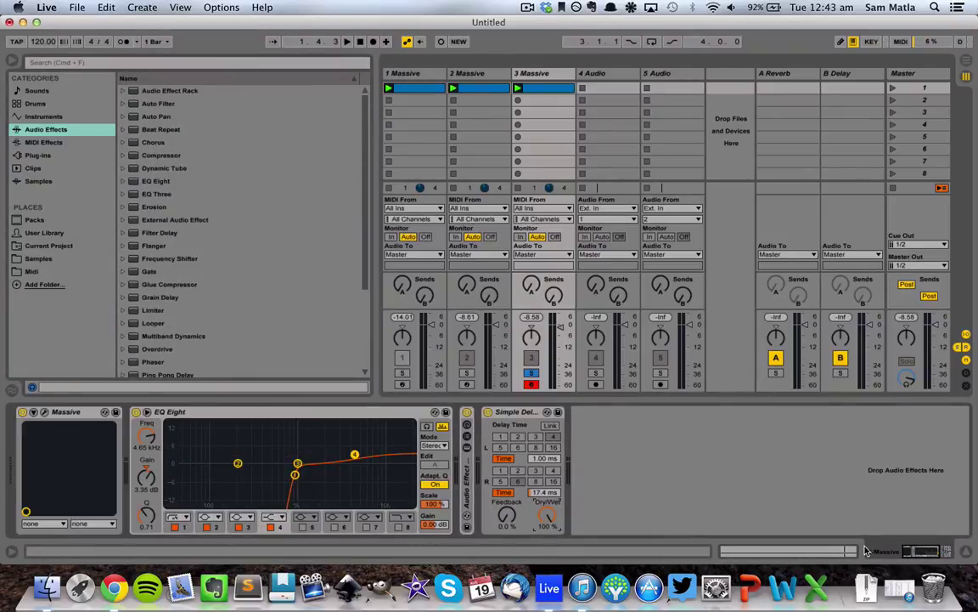
left_click(372, 415)
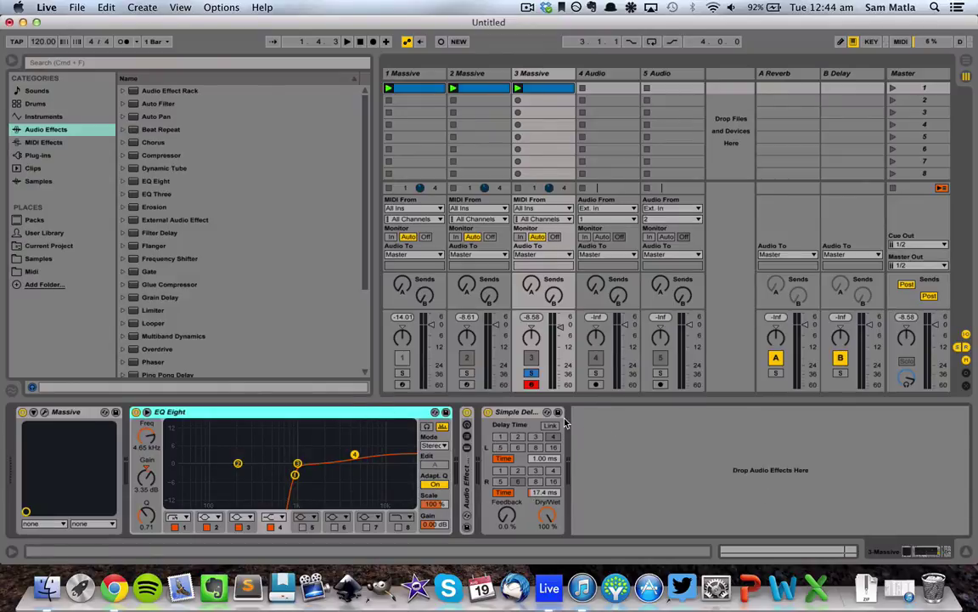